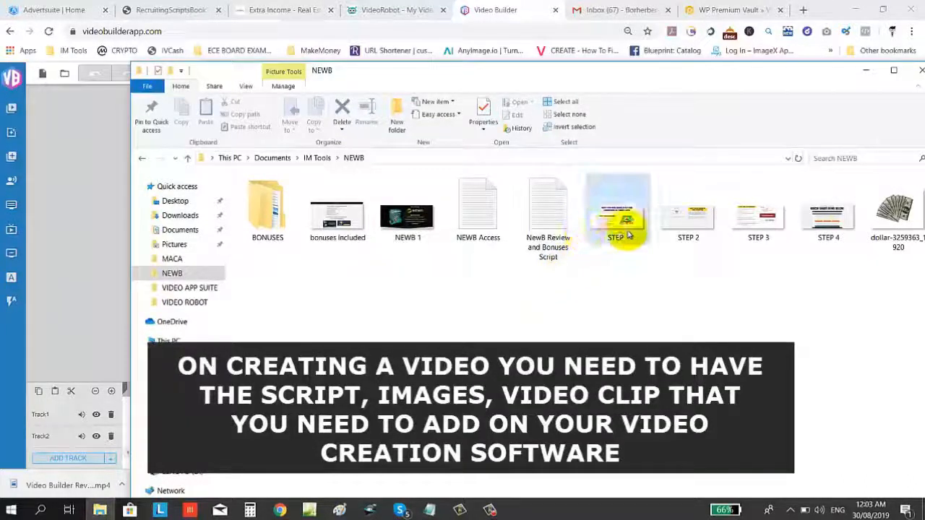
Switch from the NEWB folder to Video Builder and choose the standard half-length DeShawn avatar for the video
click(697, 238)
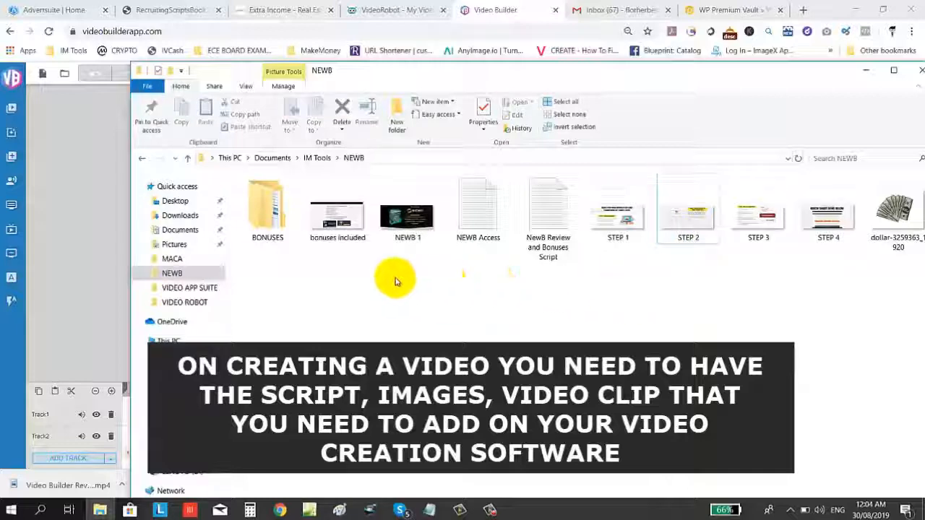
click(72, 149)
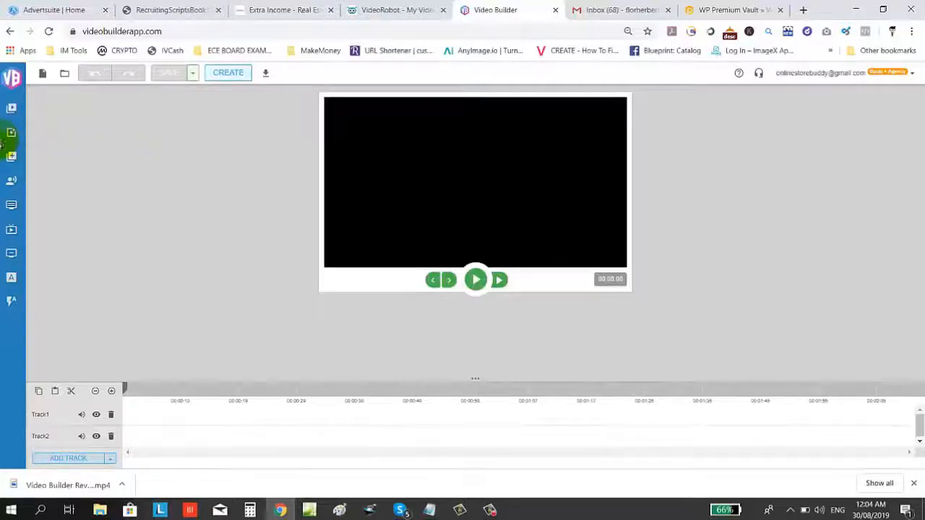
click(10, 187)
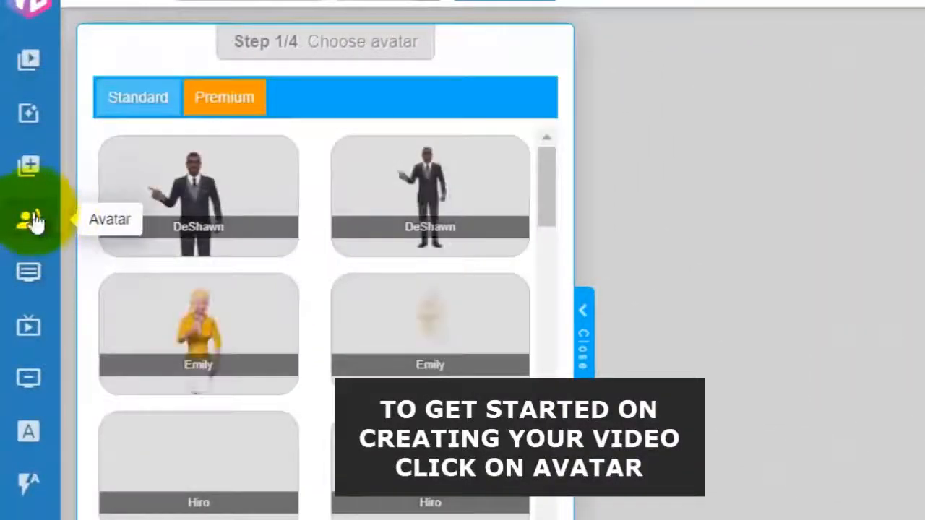
click(159, 173)
drag(550, 180, 543, 249)
drag(539, 312, 554, 171)
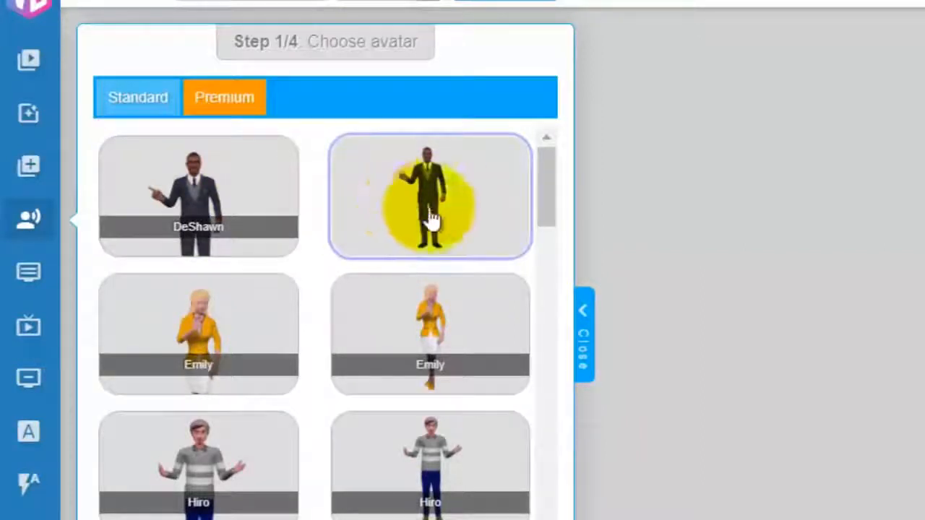
click(203, 201)
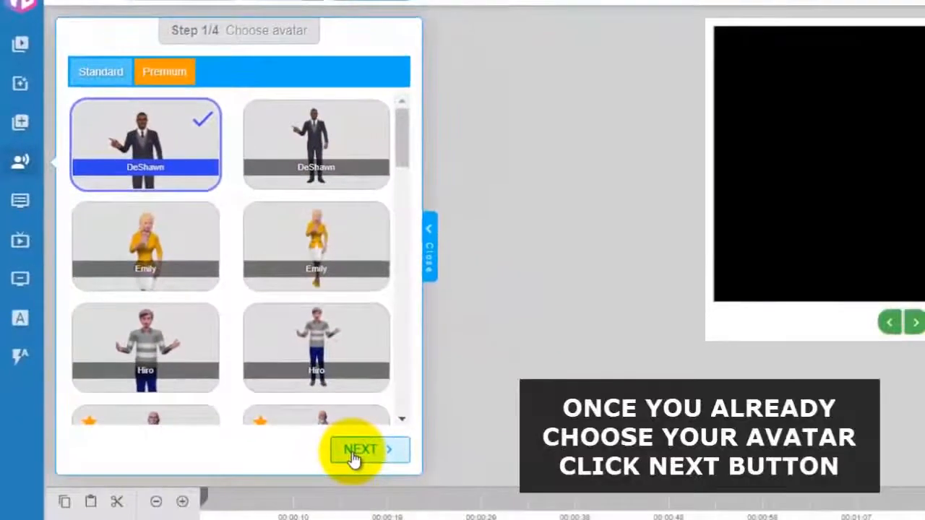
click(354, 454)
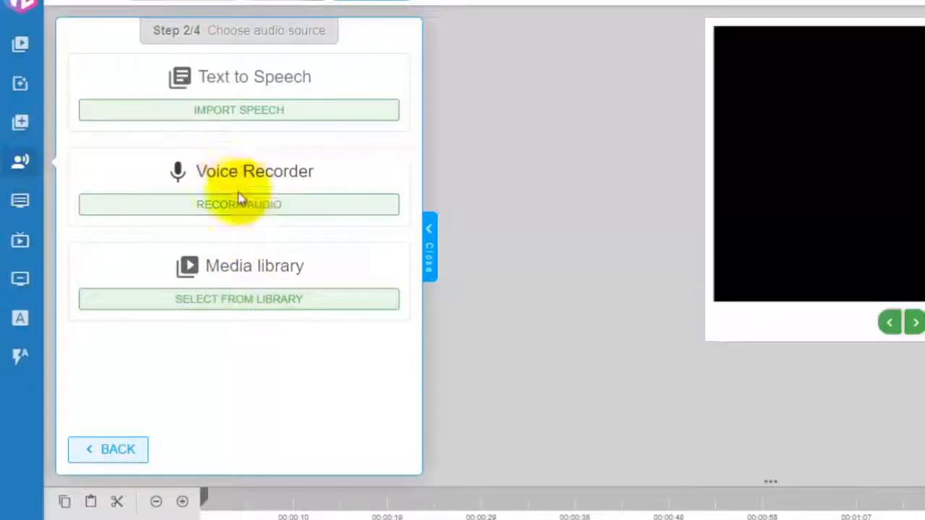
Choose text to speech as the avatar's audio source, keeping US English as the language after reviewing the available ones
click(235, 114)
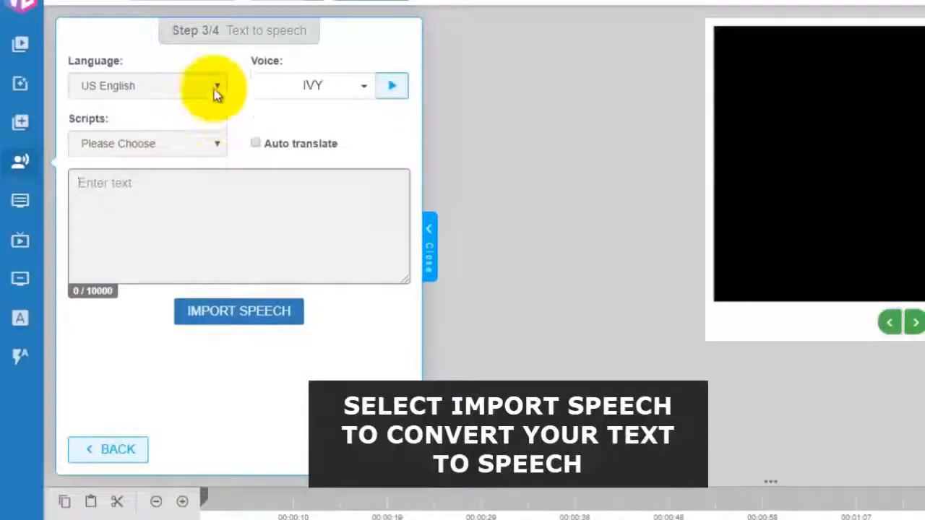
click(190, 90)
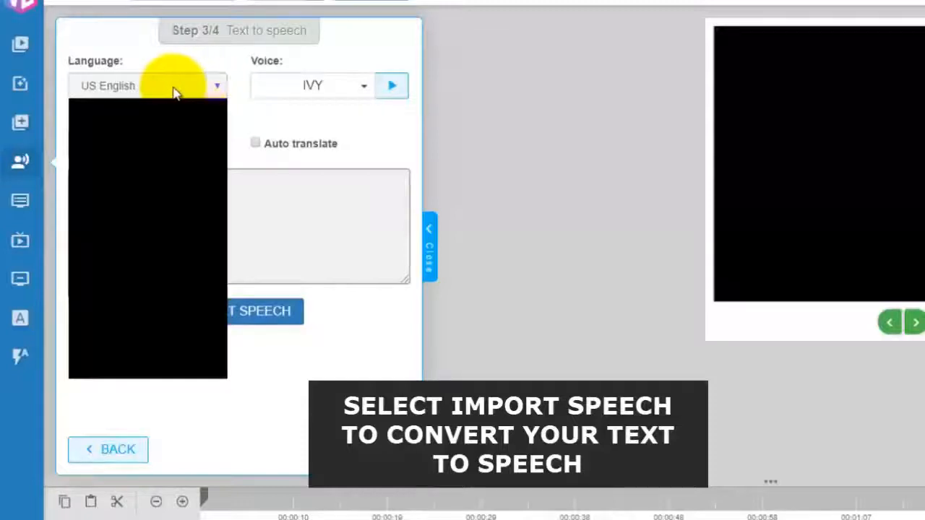
scroll(163, 112, up, 1)
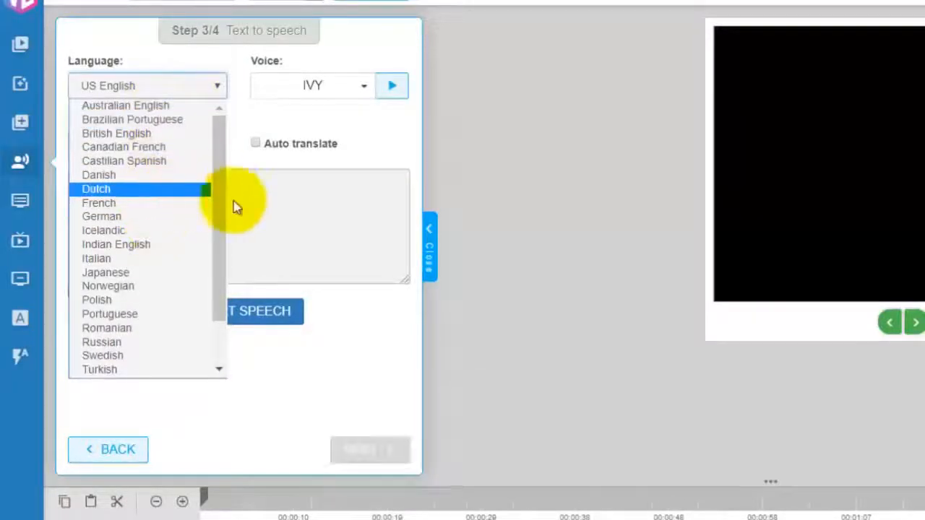
drag(218, 226, 238, 158)
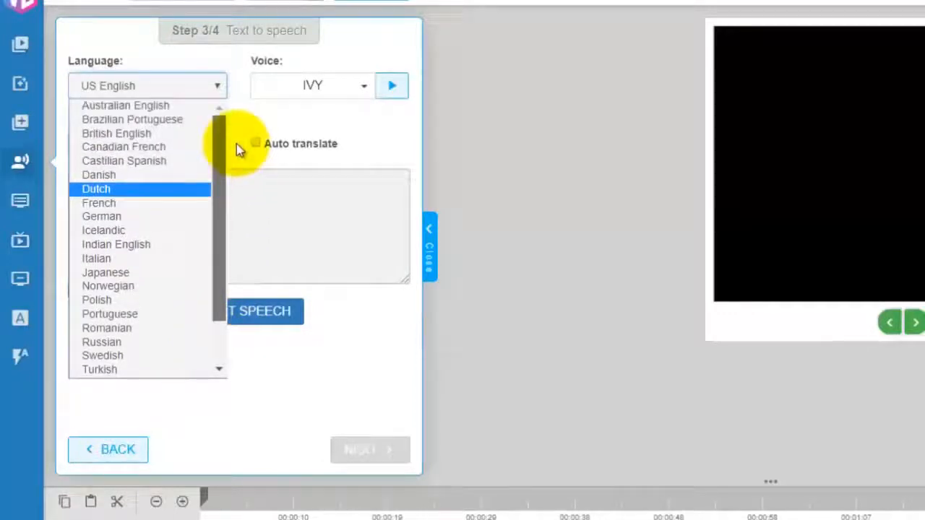
click(238, 103)
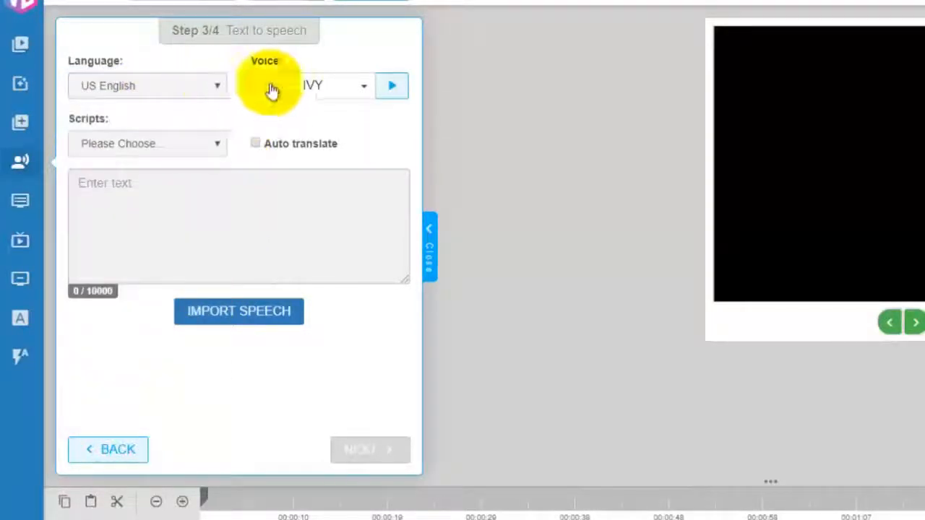
Set the text-to-speech voice to Matthew
click(362, 91)
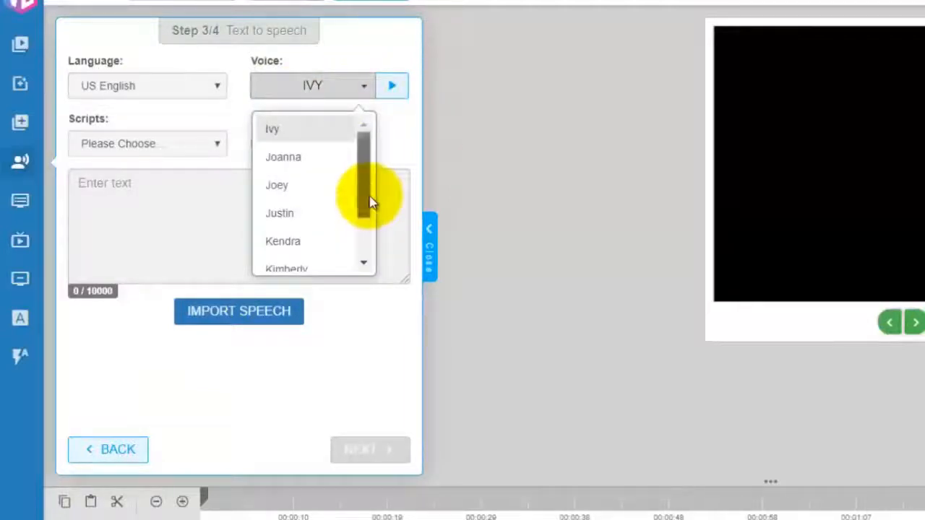
drag(369, 206, 363, 244)
click(300, 236)
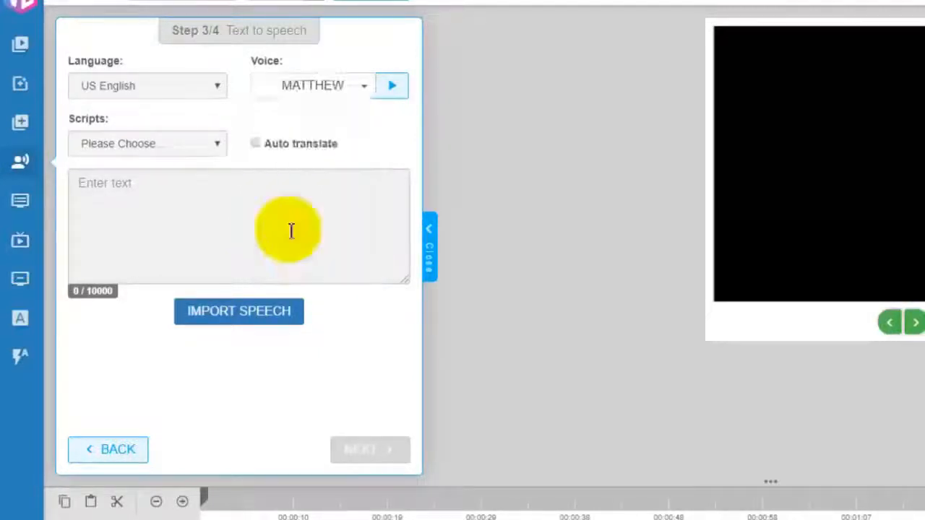
click(264, 221)
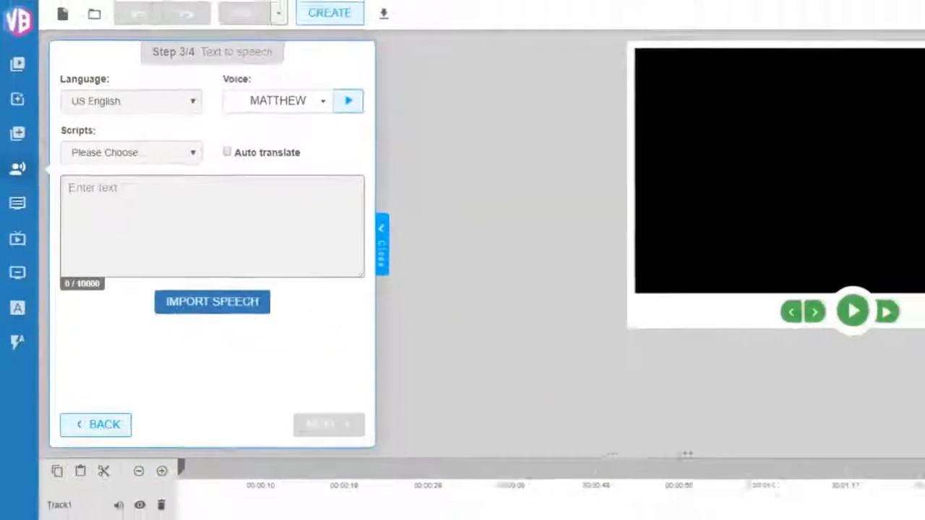
Switch to the "NewB Review and Bonuses Script" document in Notepad and read through the whole script
mouse_move(441, 516)
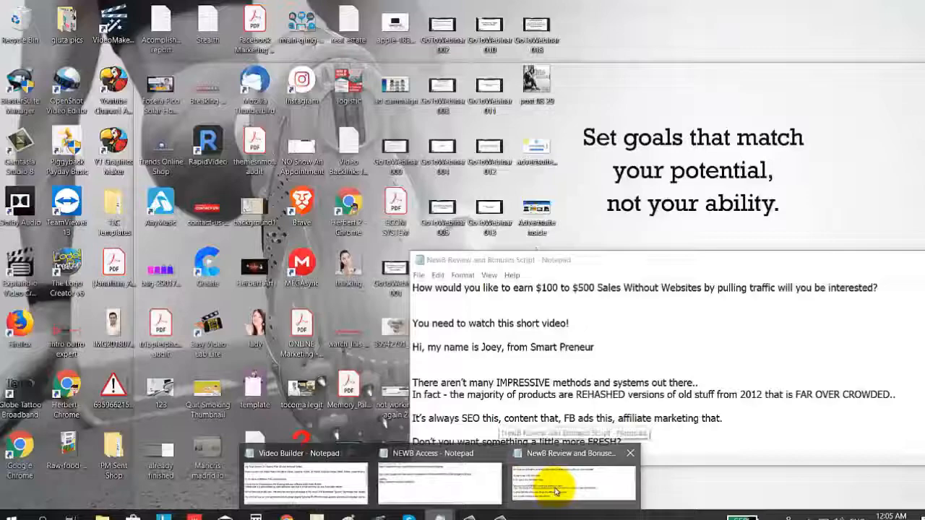
click(555, 491)
scroll(541, 318, down, 2)
scroll(541, 318, down, 1)
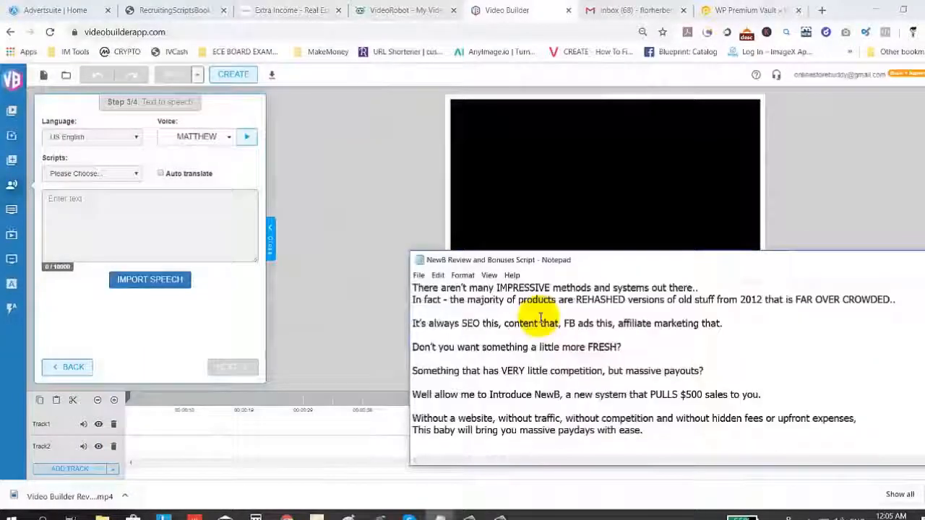
scroll(535, 316, up, 3)
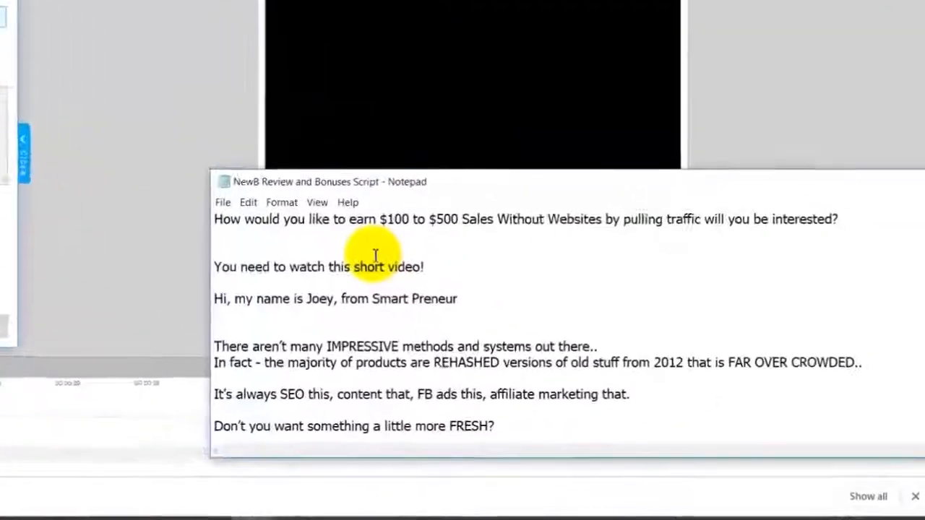
scroll(318, 233, down, 3)
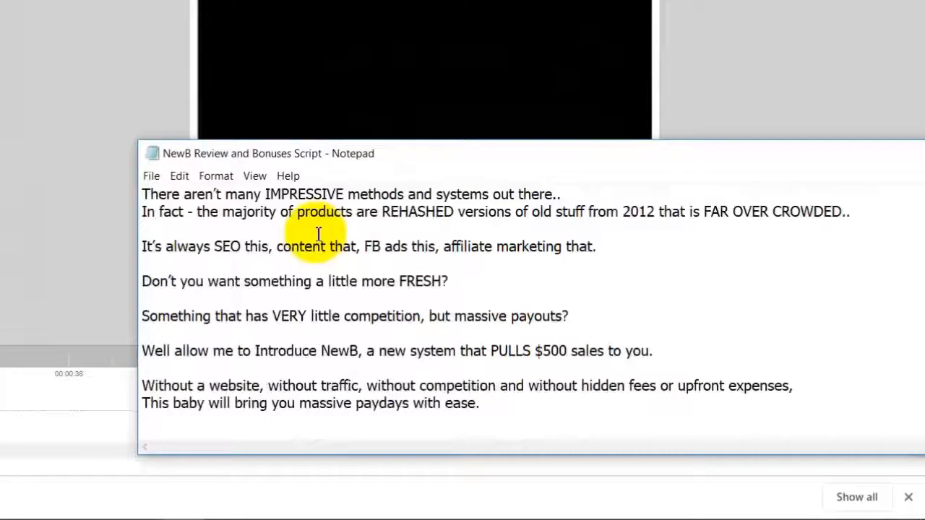
scroll(318, 233, up, 3)
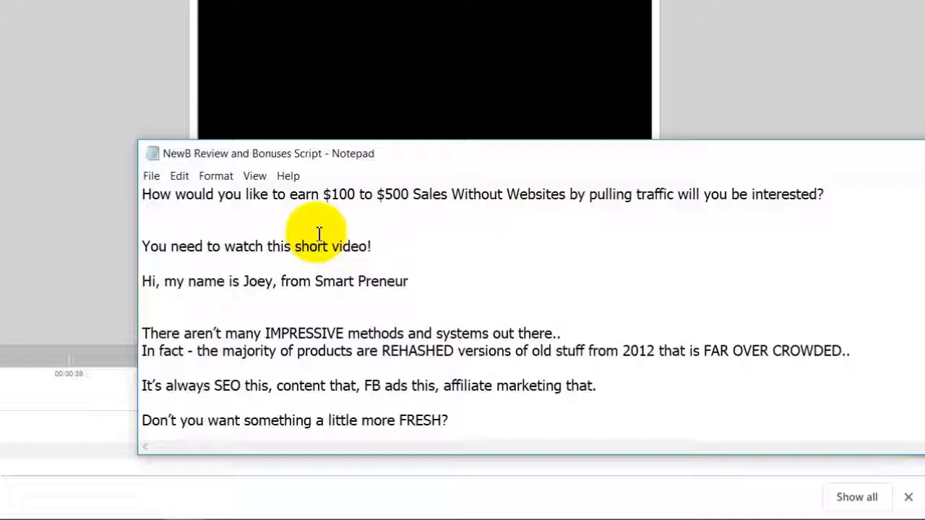
scroll(413, 268, down, 2)
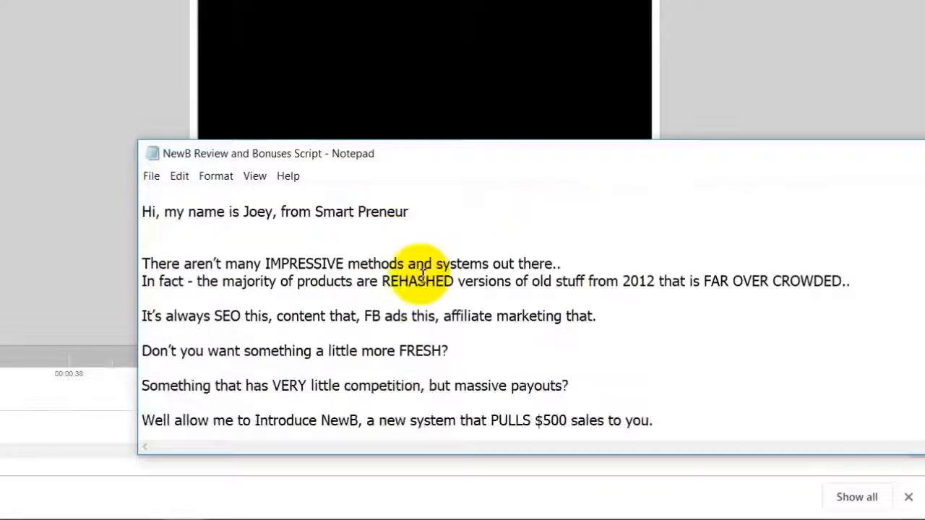
scroll(423, 275, up, 2)
scroll(419, 272, down, 10)
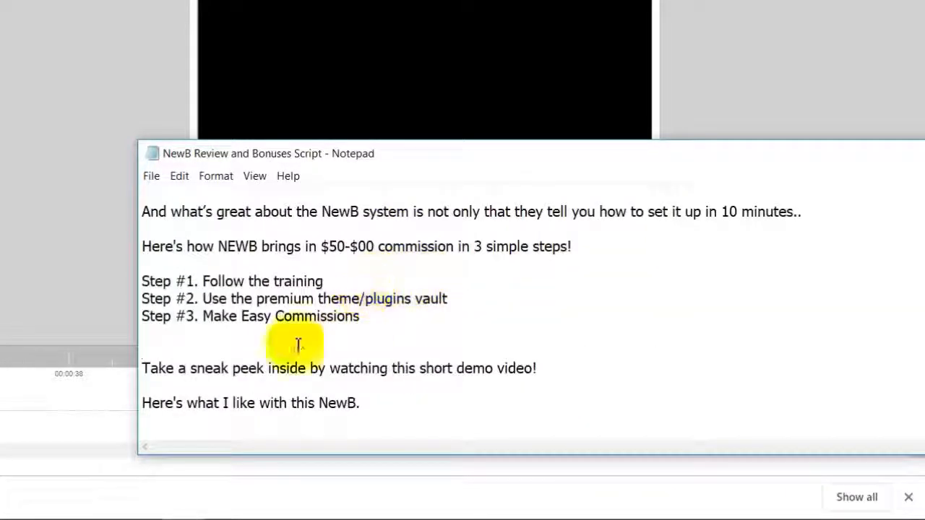
scroll(339, 304, up, 4)
drag(446, 162, 416, 125)
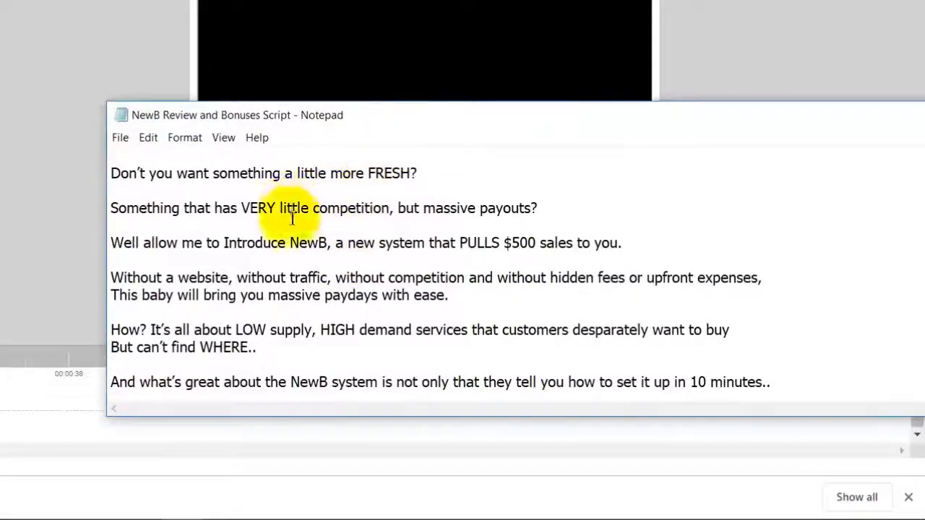
scroll(331, 238, down, 4)
scroll(416, 346, down, 3)
scroll(416, 345, down, 4)
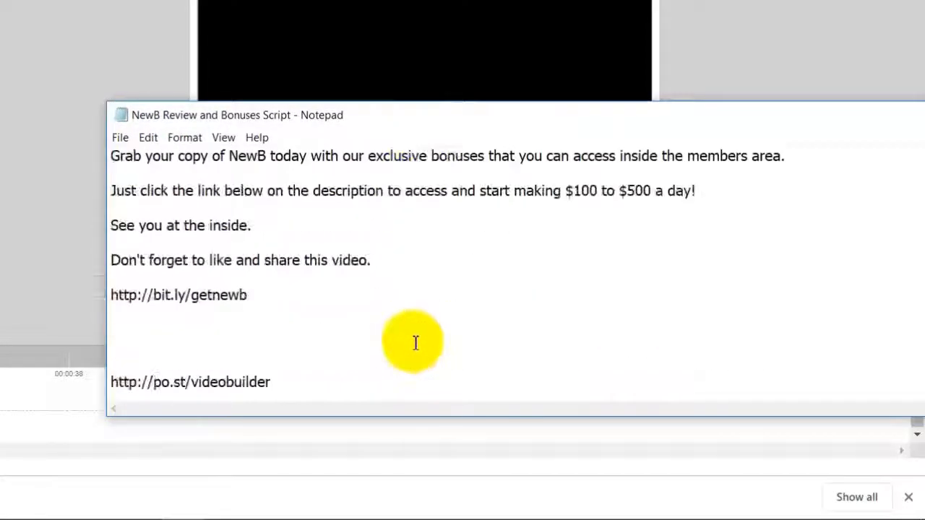
scroll(416, 344, up, 1)
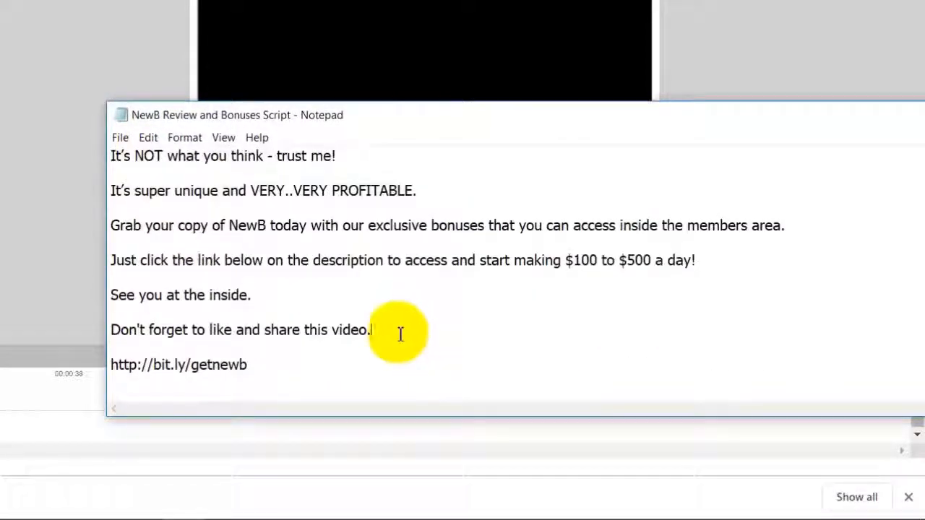
Copy the script from its opening line through "Don't forget to like and share this video." into the text-to-speech text and import the speech
drag(400, 334, 88, 116)
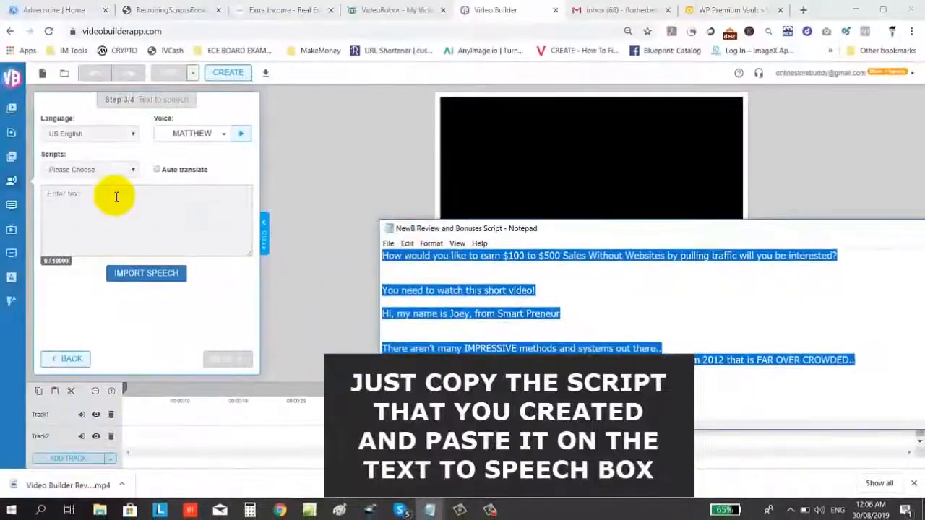
click(116, 196)
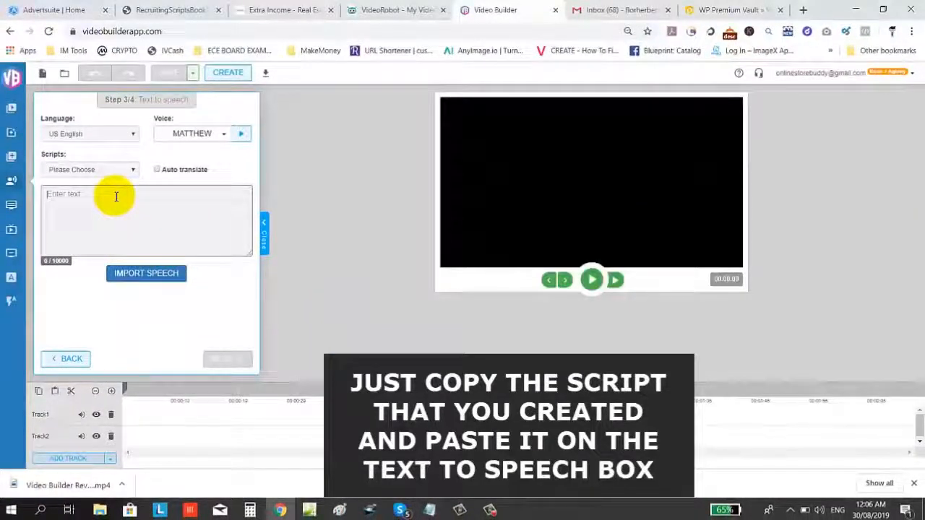
key(ctrl+v)
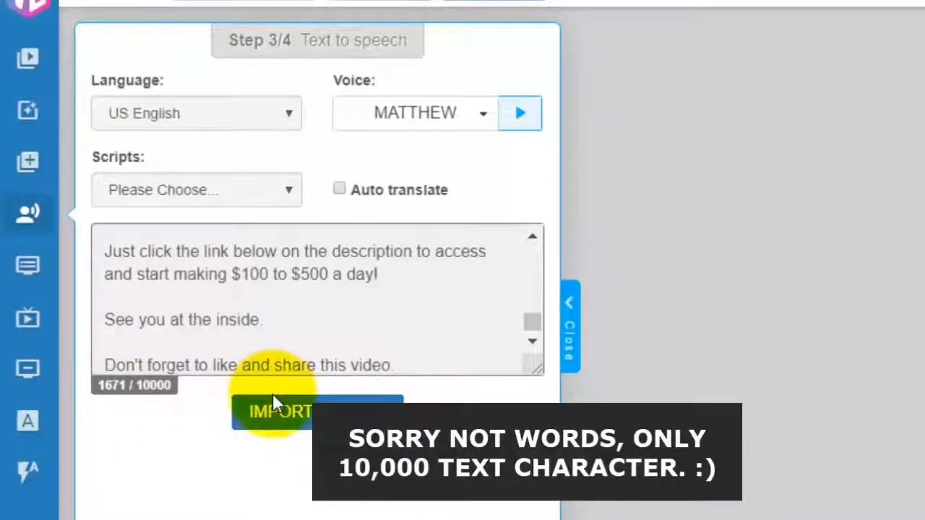
click(309, 418)
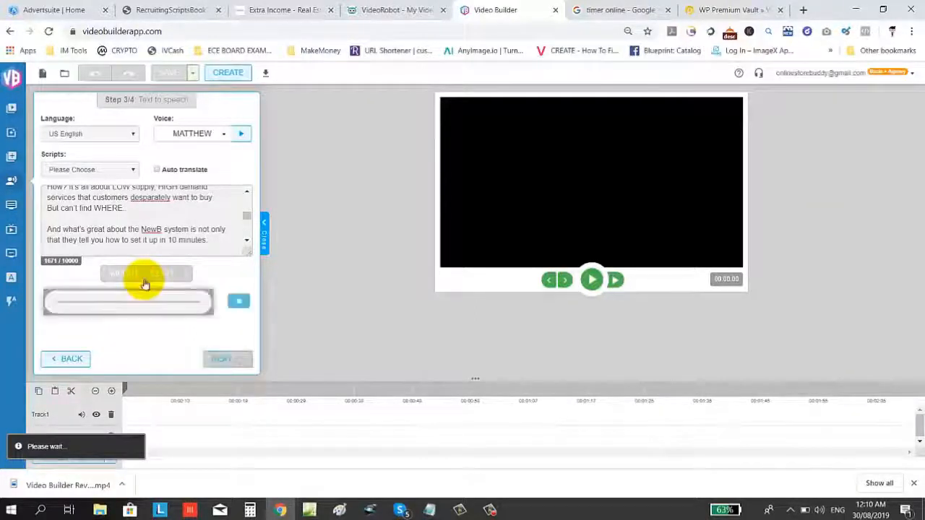
Play the generated speech while following the script text to check the pronunciation, and pause the playback
click(58, 302)
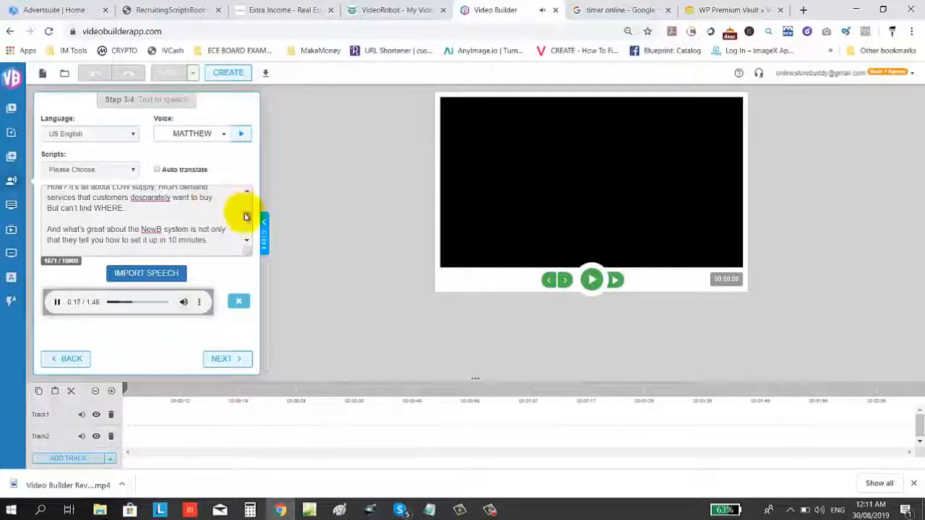
mouse_move(244, 215)
mouse_down()
mouse_move(246, 237)
mouse_move(246, 224)
mouse_up()
scroll(246, 220, up, 1)
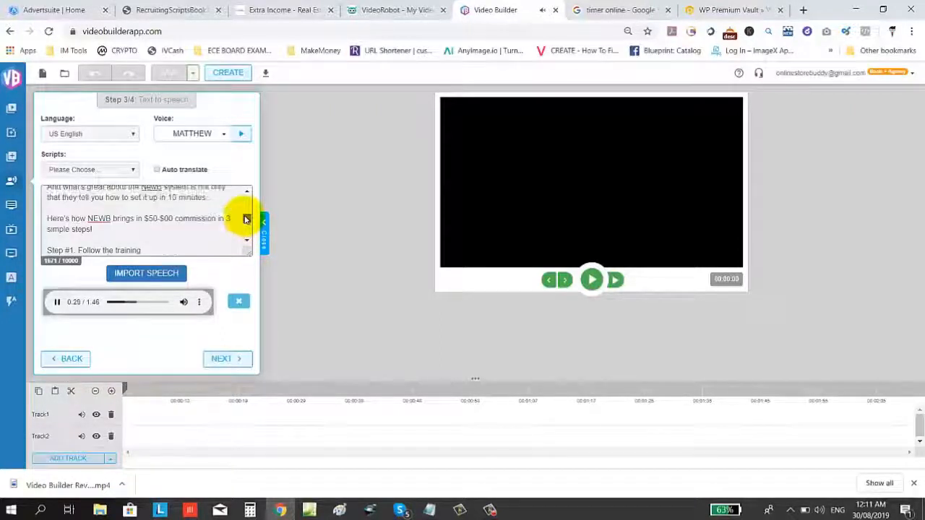
scroll(246, 220, down, 3)
scroll(245, 220, up, 2)
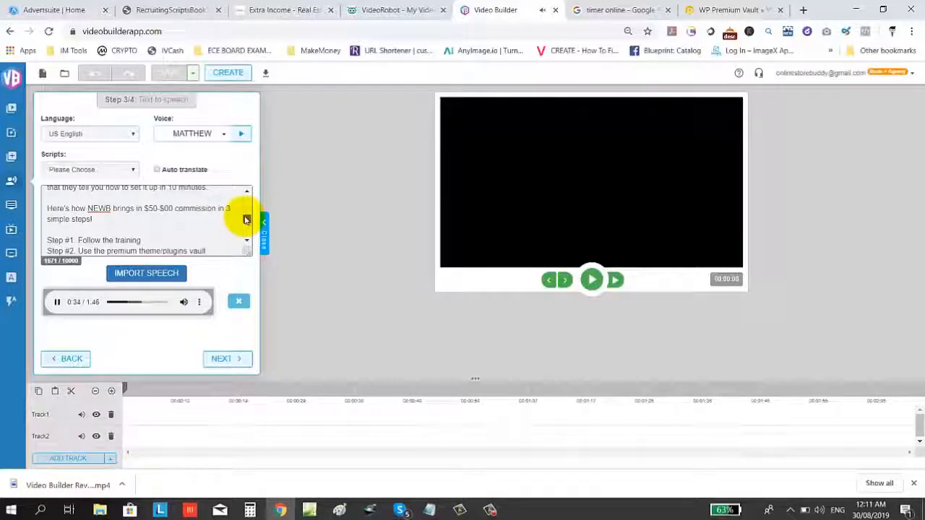
scroll(246, 219, up, 3)
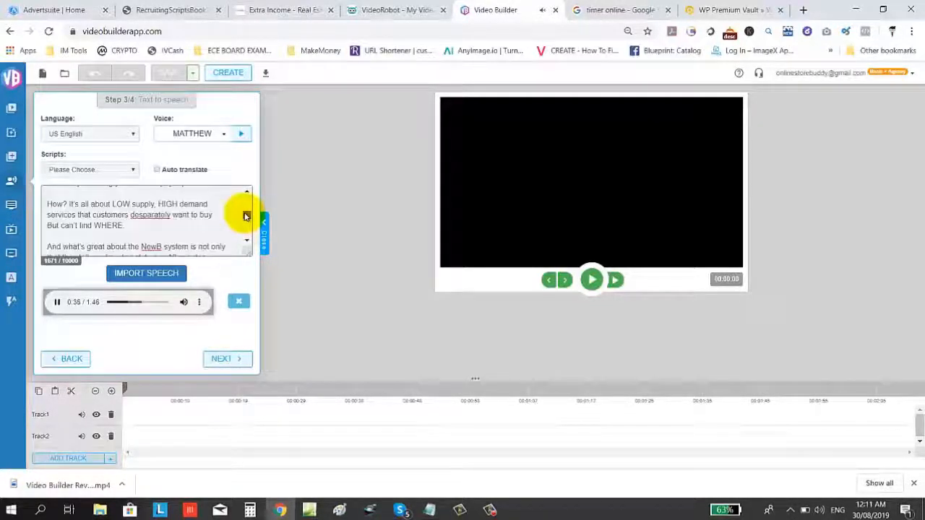
scroll(246, 214, up, 2)
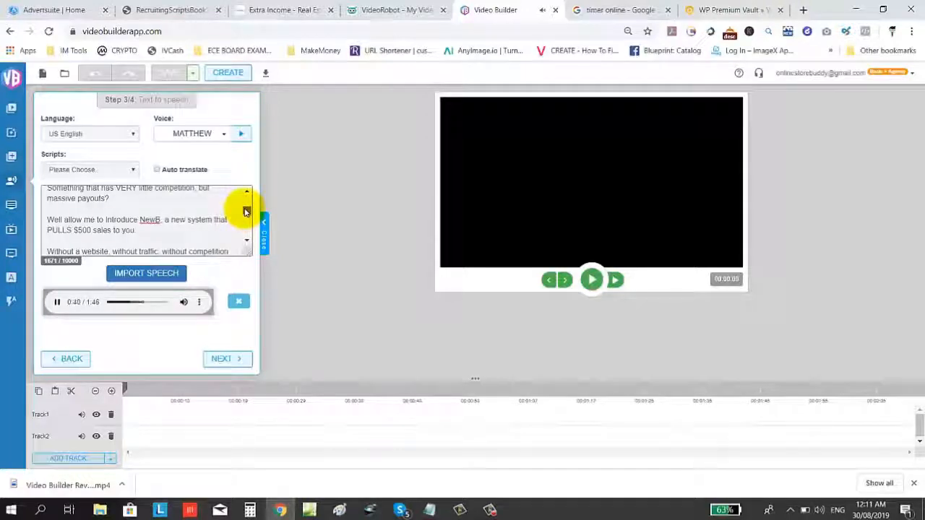
click(57, 302)
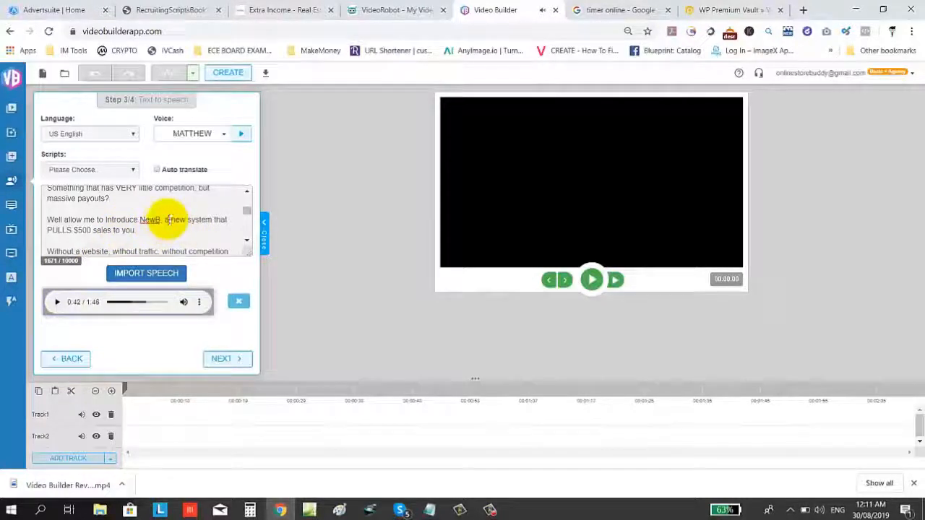
Change each "NewB" in the text-to-speech script to "New B" and import the speech again
click(159, 220)
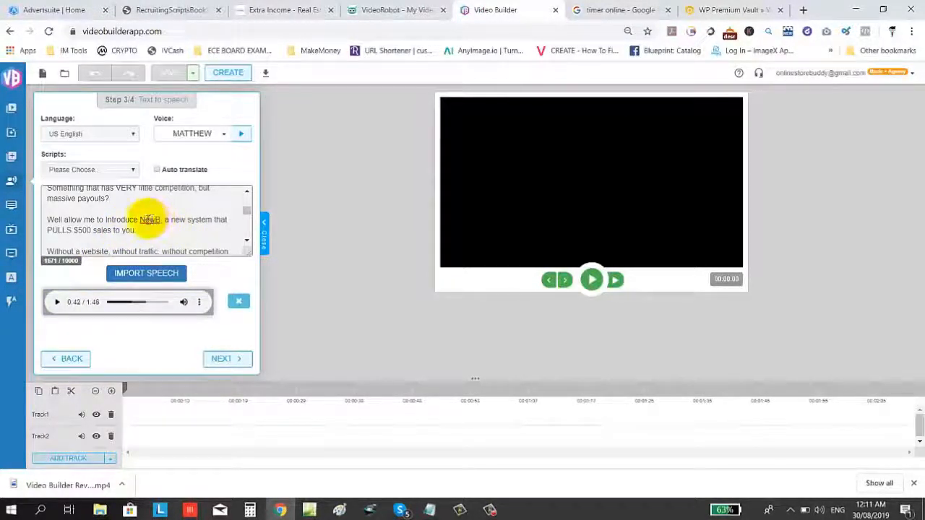
click(150, 220)
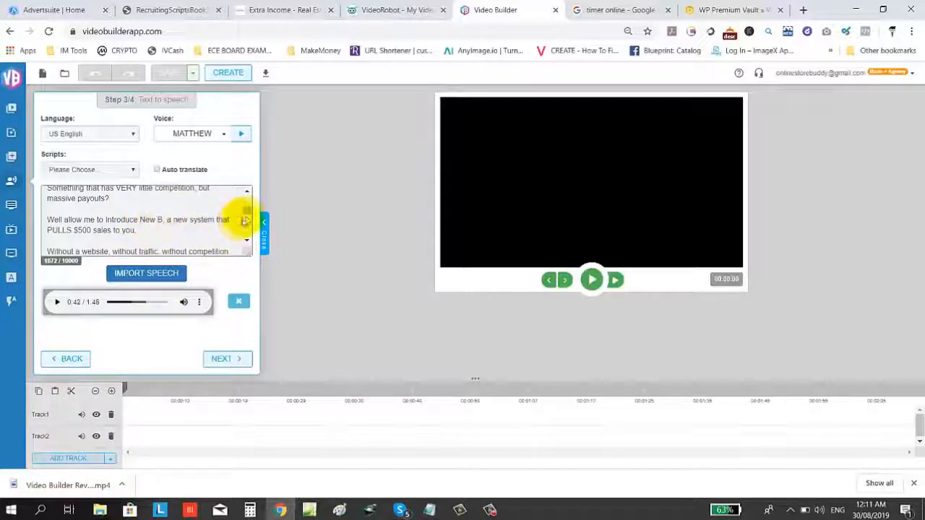
scroll(244, 212, down, 3)
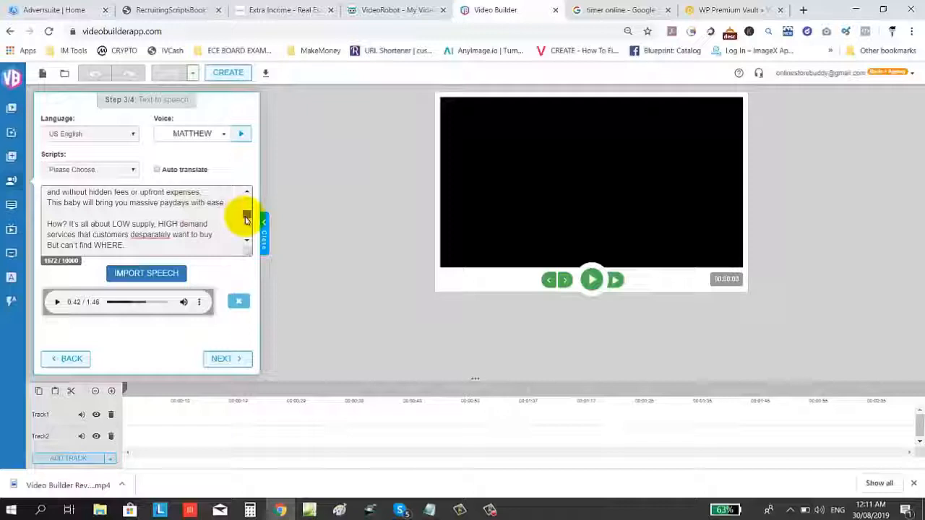
scroll(246, 220, down, 1)
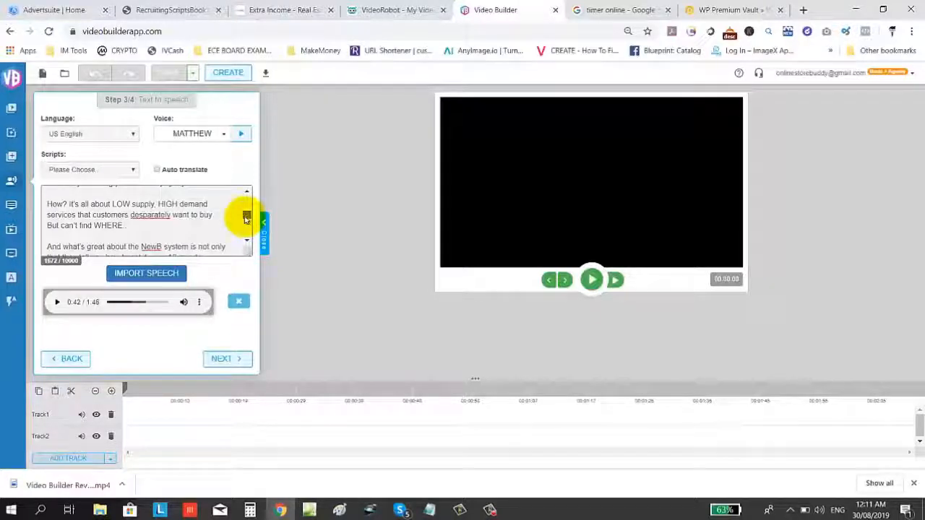
scroll(246, 217, up, 1)
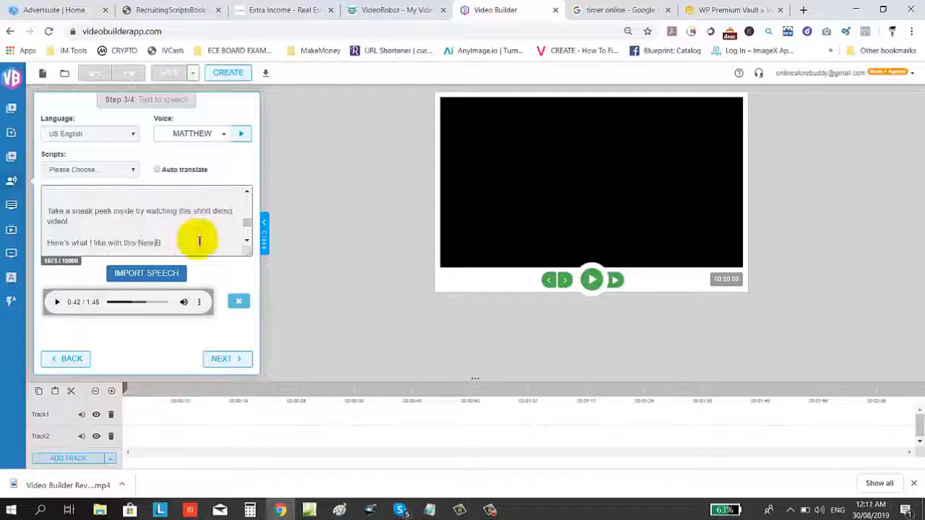
scroll(199, 241, down, 2)
scroll(196, 241, down, 1)
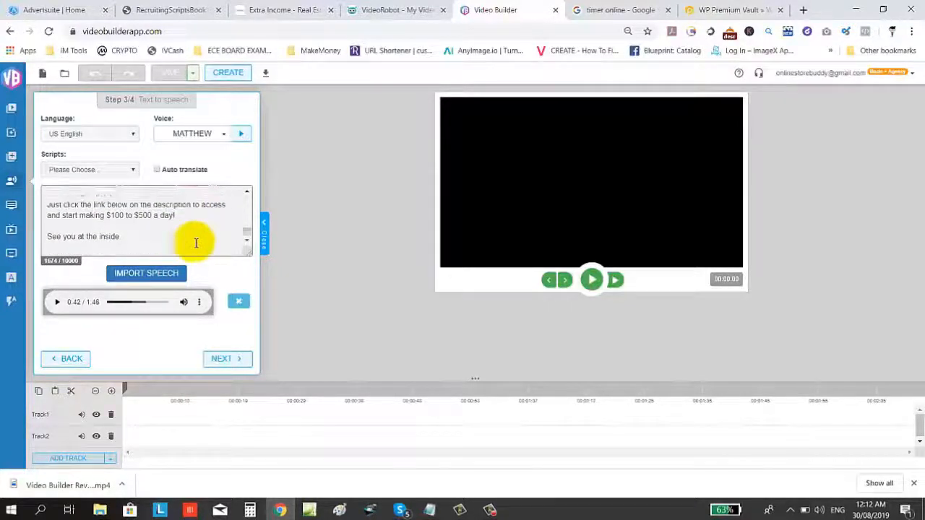
scroll(196, 243, up, 3)
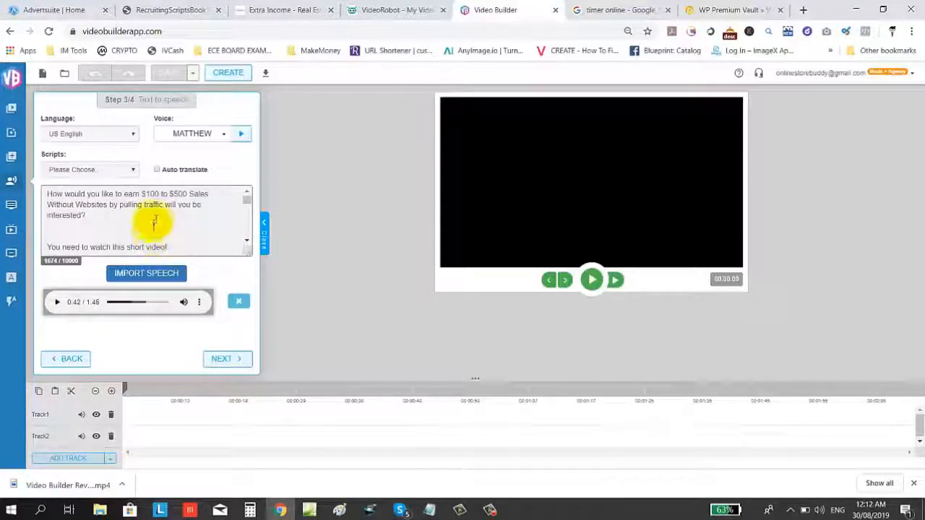
click(146, 274)
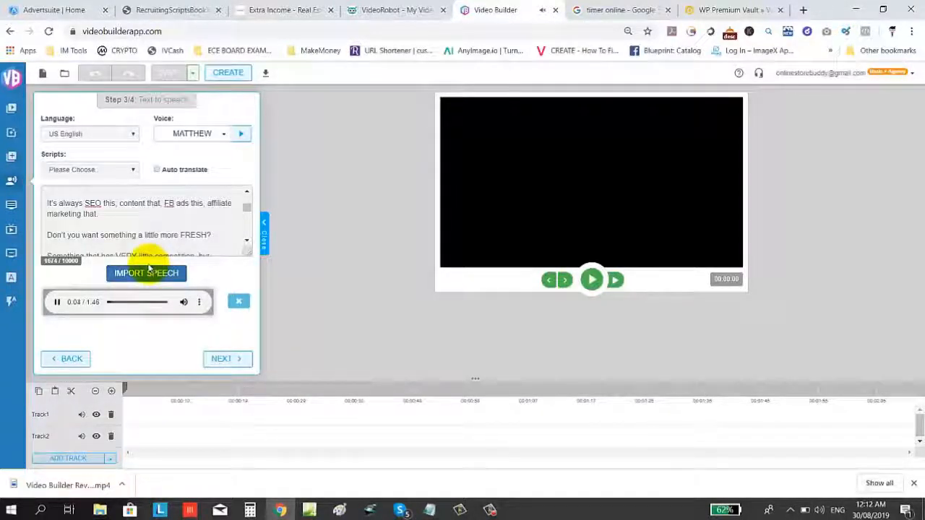
Check the regenerated speech against the script, pause it, and punctuate the end of the "Step #1. Follow the training" line
scroll(137, 197, up, 5)
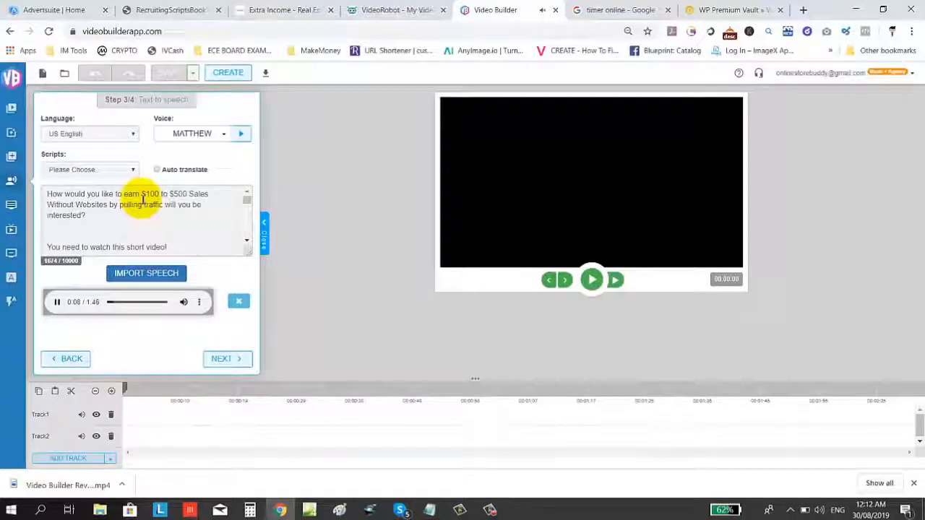
scroll(142, 200, down, 2)
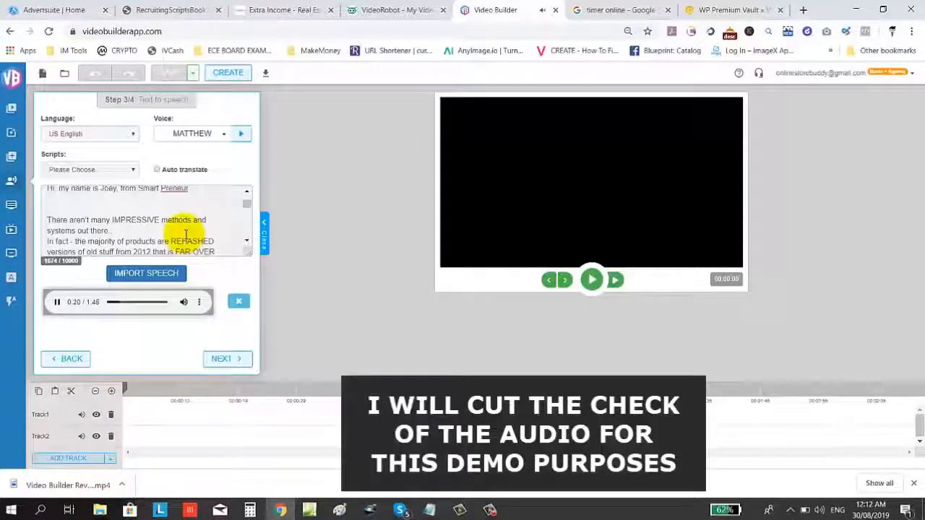
scroll(186, 235, down, 2)
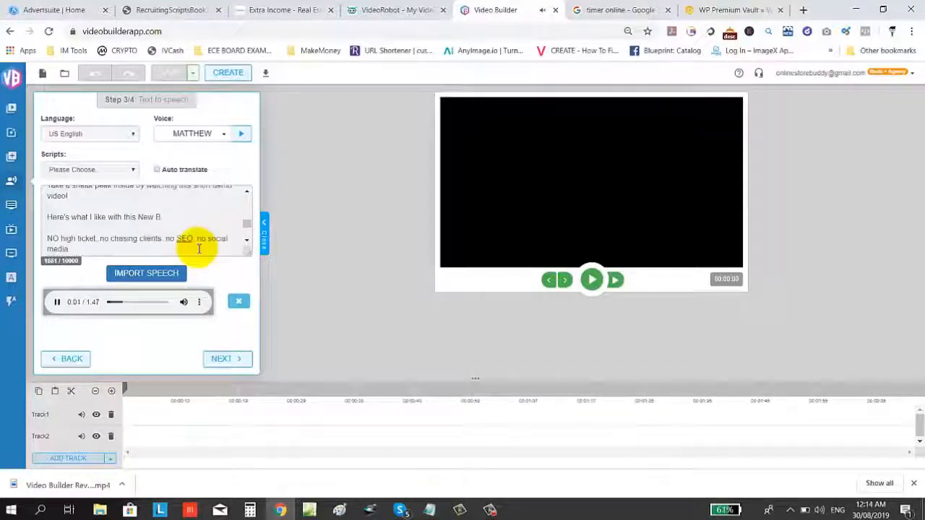
scroll(195, 246, down, 2)
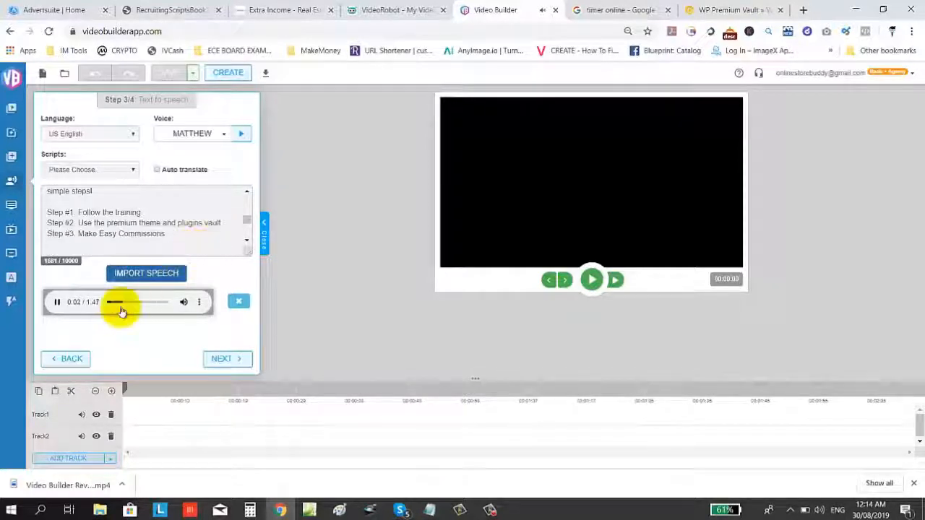
click(57, 302)
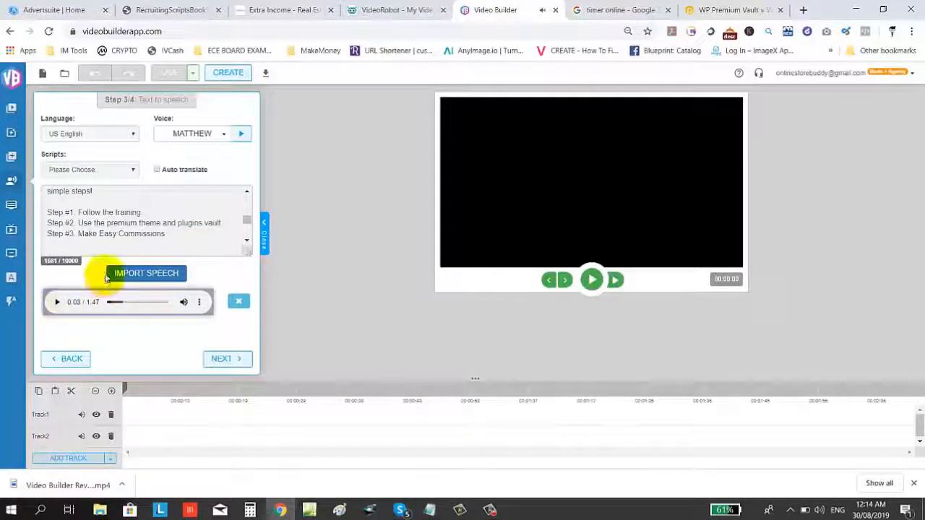
click(142, 212)
text(.)
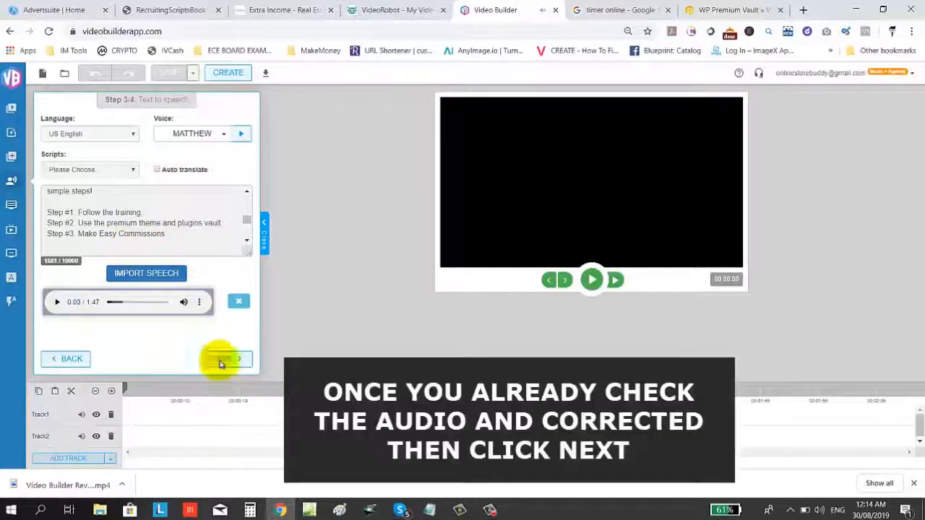
Continue to the avatar's result preview, play it briefly and pause it
click(217, 359)
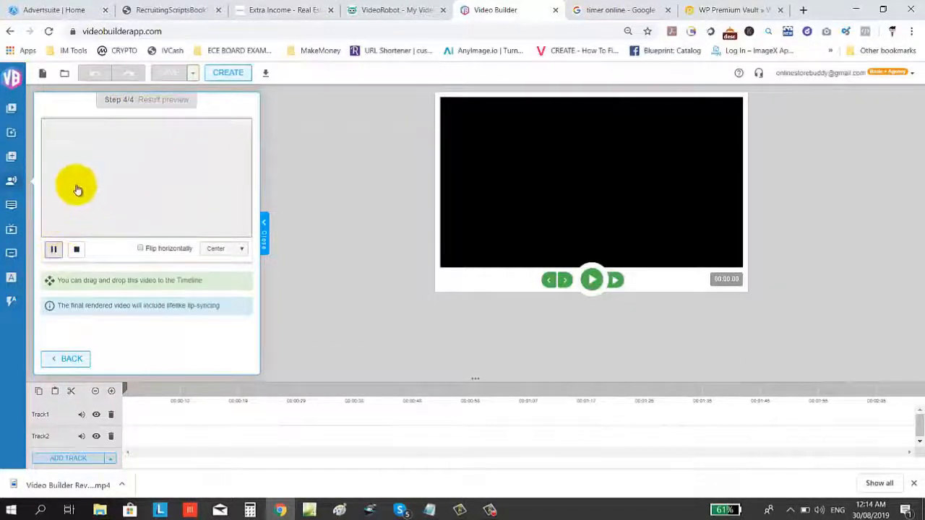
click(53, 250)
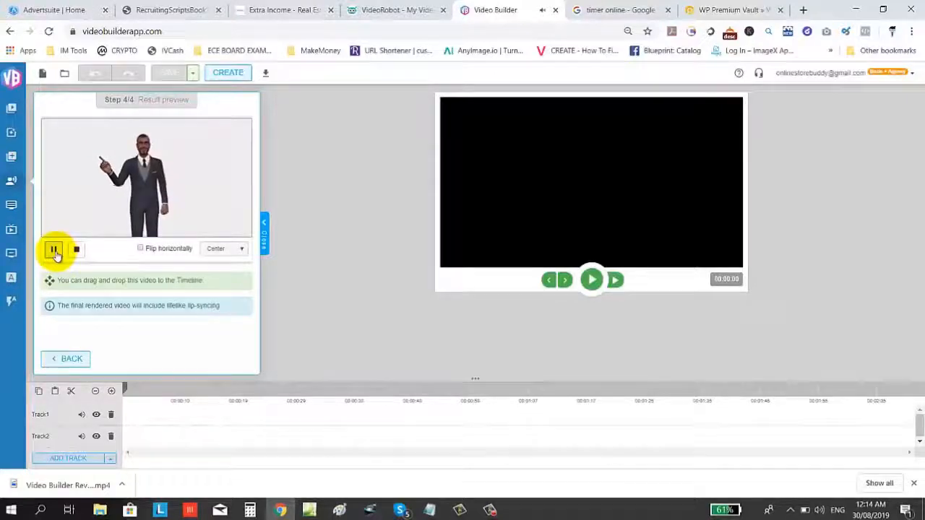
click(54, 250)
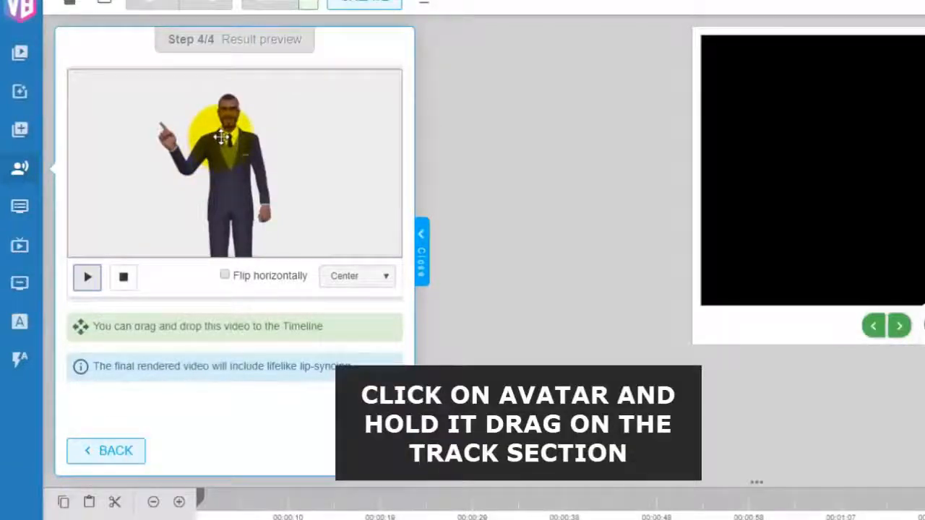
Place the DeShawn avatar video on Track2 at the start of the timeline and collapse the avatar settings
drag(246, 146, 297, 519)
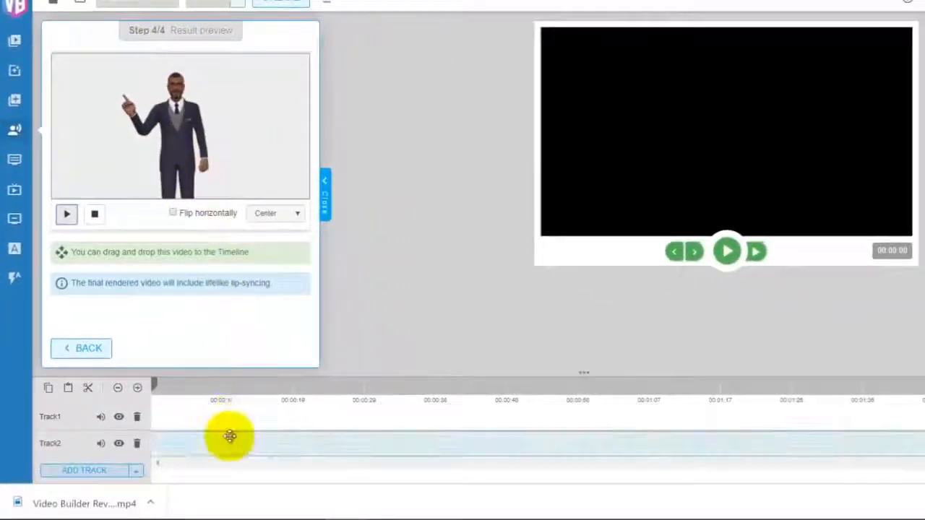
drag(230, 435, 187, 455)
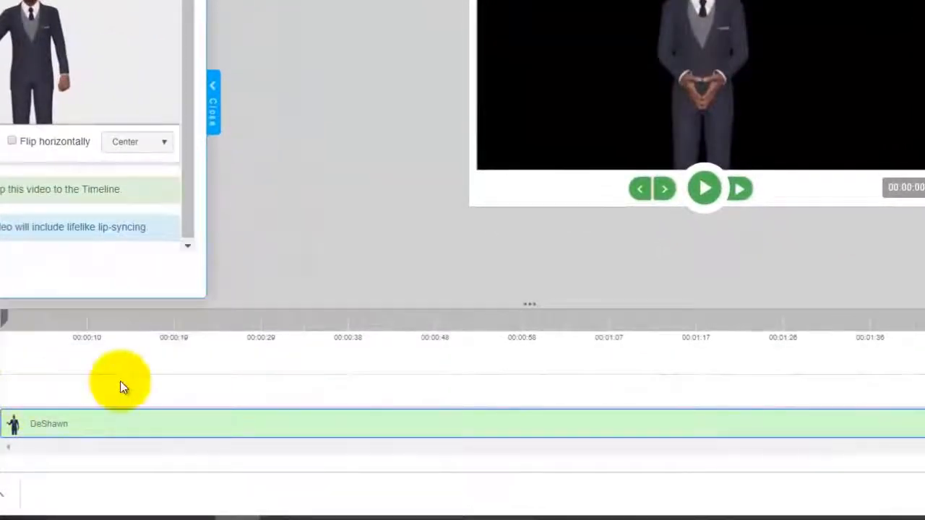
click(215, 119)
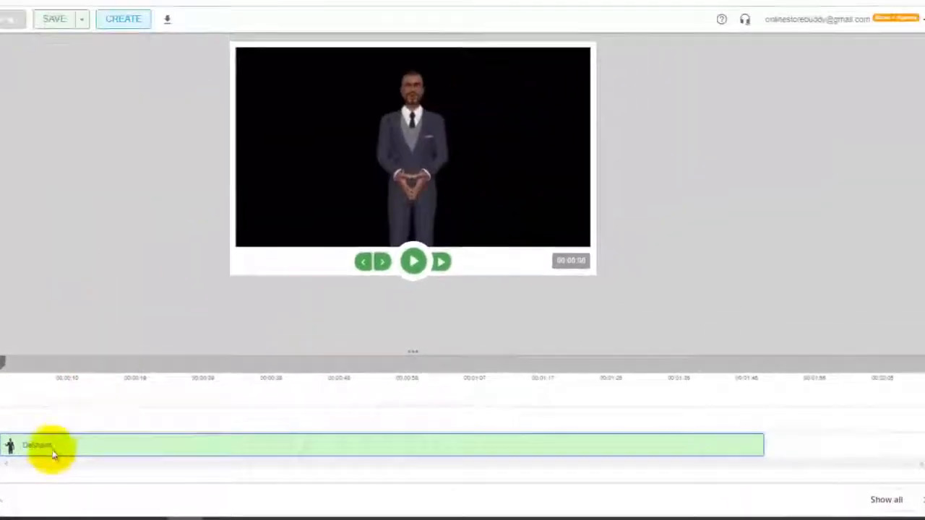
drag(41, 448, 42, 426)
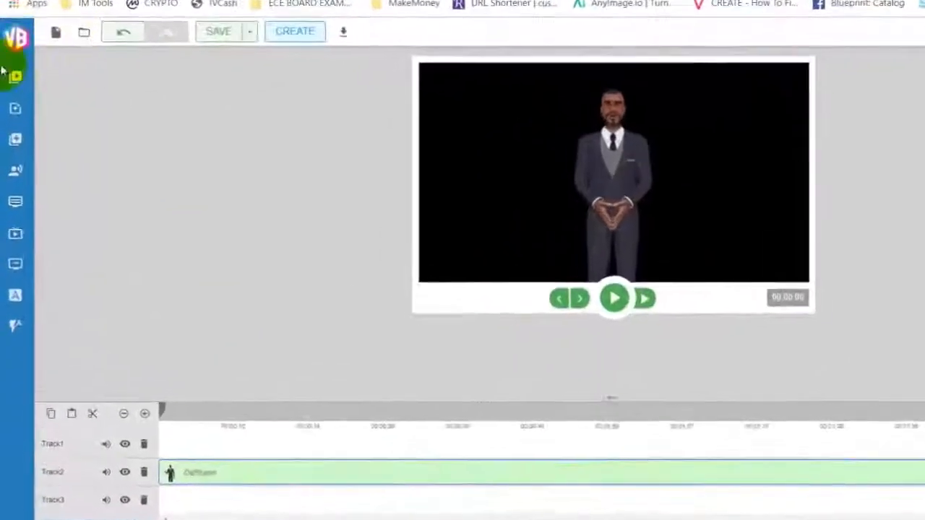
Add the 342572839 video from the library's Backgrounds folder to the start of Track3, beneath the avatar
click(15, 76)
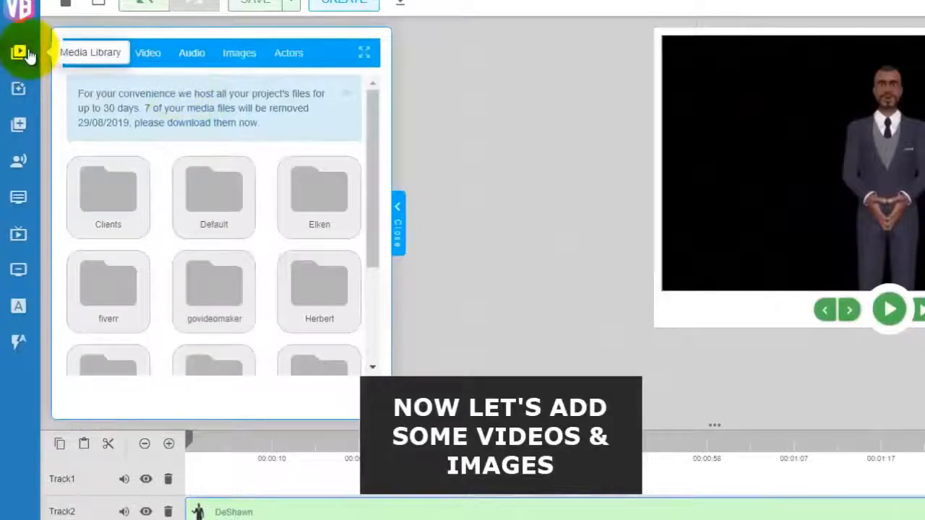
click(143, 57)
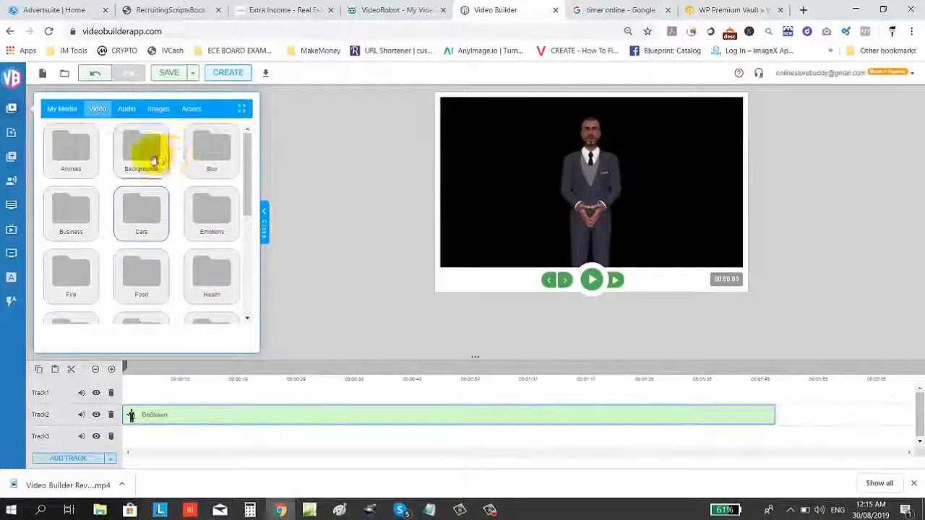
click(146, 148)
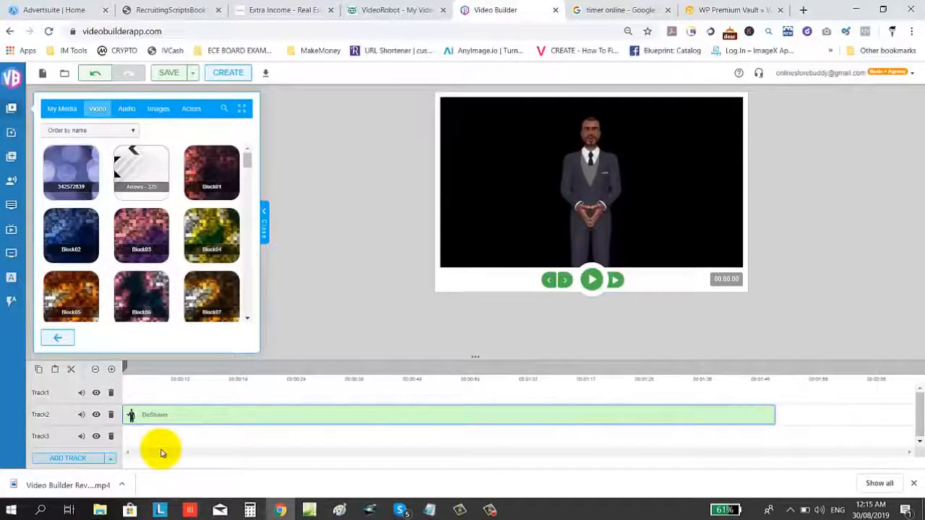
drag(72, 170, 154, 441)
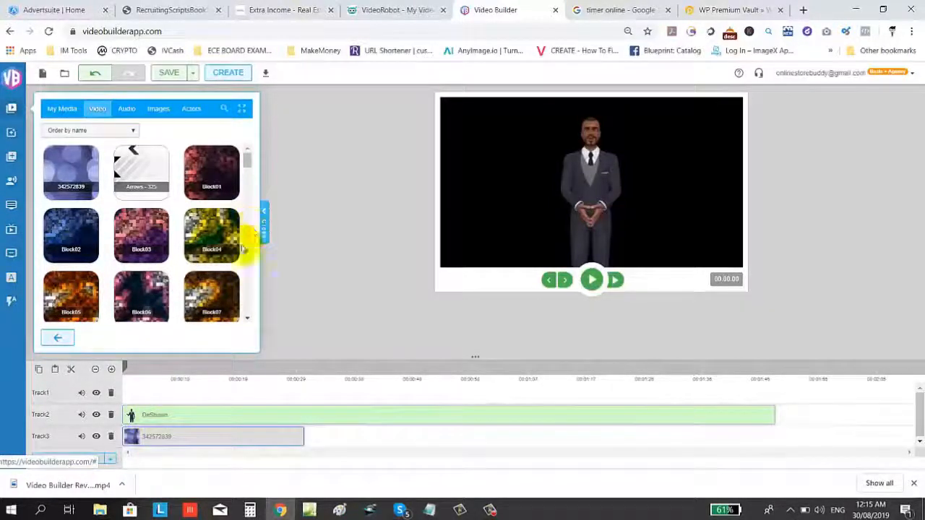
Collapse the media library and play a short preview of the avatar over the background, then pause it
click(263, 226)
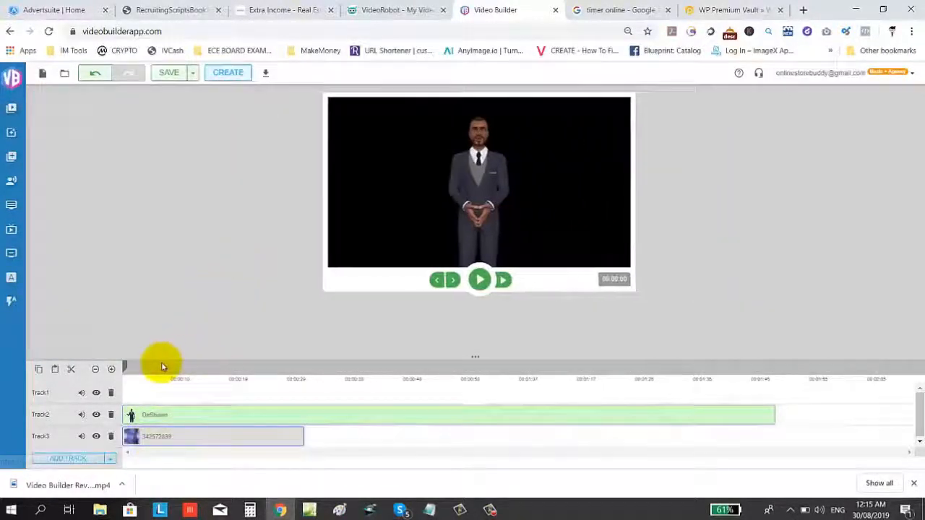
click(480, 279)
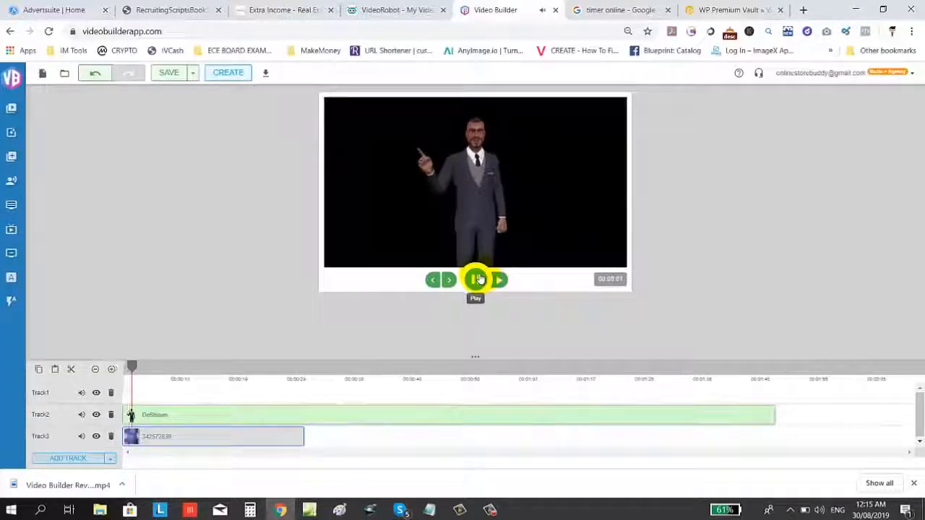
click(480, 279)
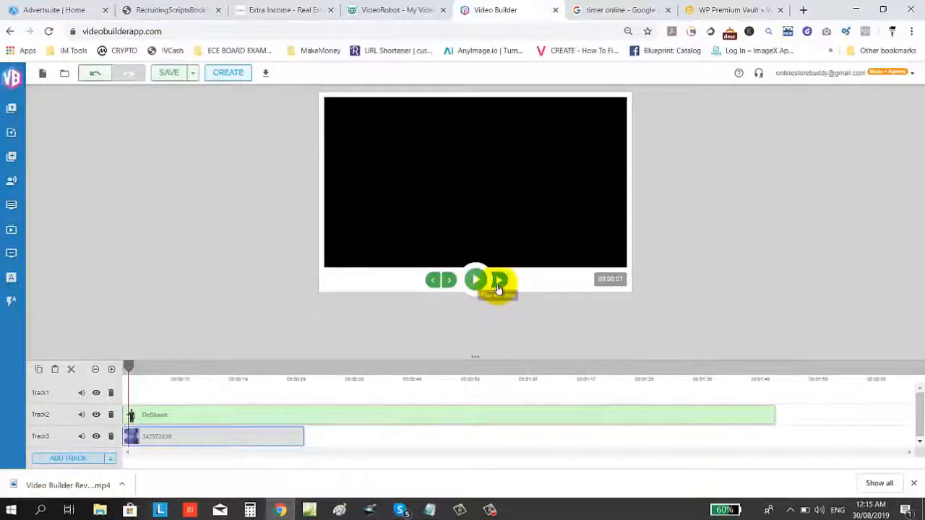
Open the REVIEW VIDEOS folder among your own files in the media library
click(15, 110)
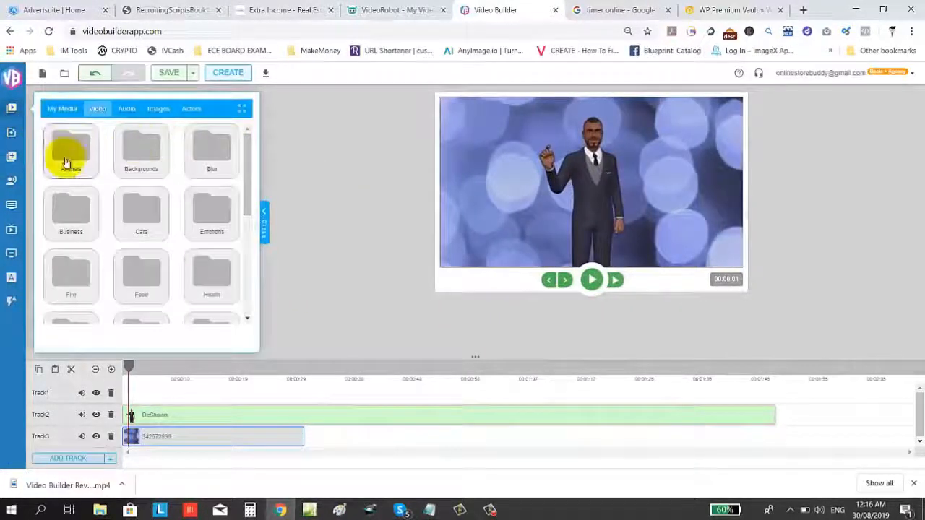
click(61, 109)
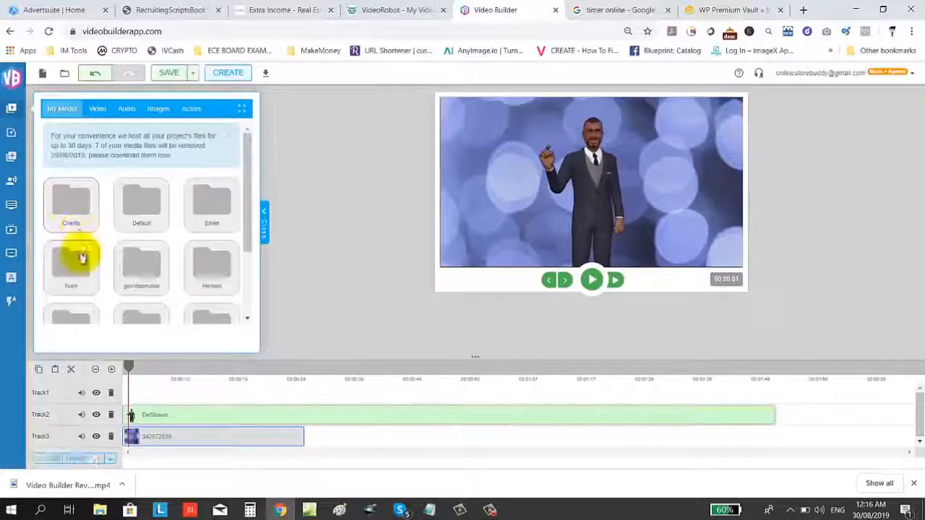
scroll(82, 239, down, 3)
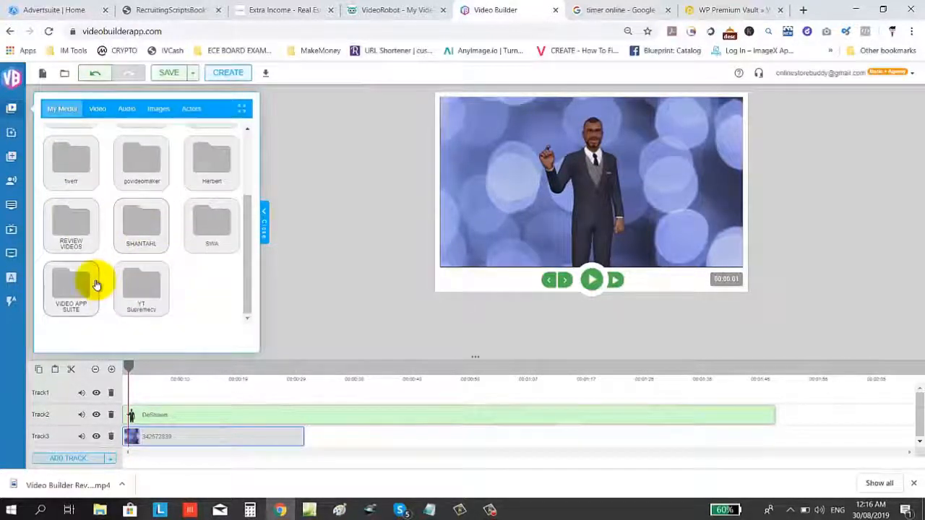
scroll(200, 227, up, 3)
scroll(79, 254, down, 3)
click(70, 237)
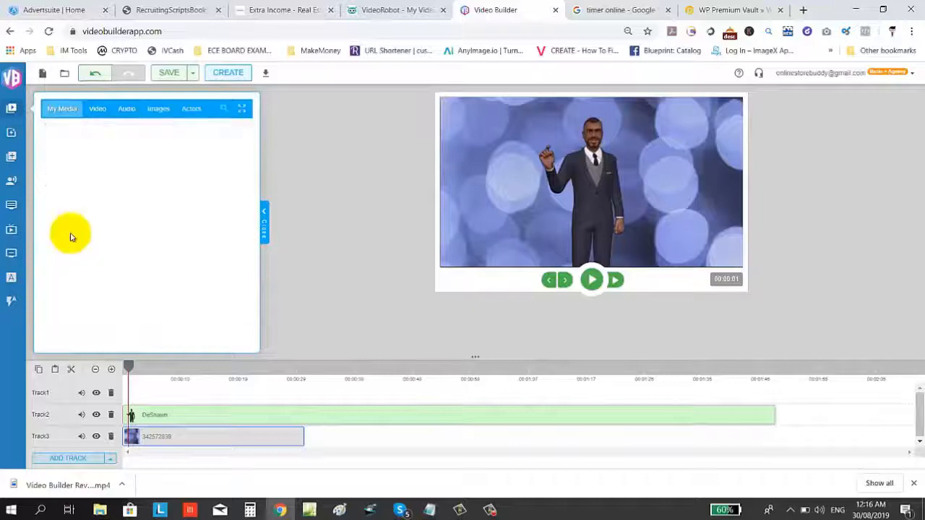
Start adding files to the media library and browse to the NEWB folder
click(184, 132)
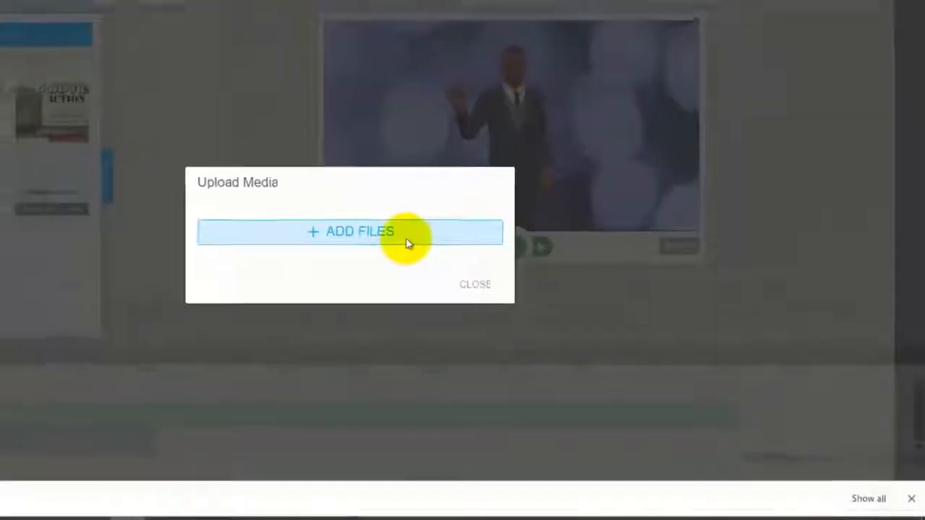
click(297, 178)
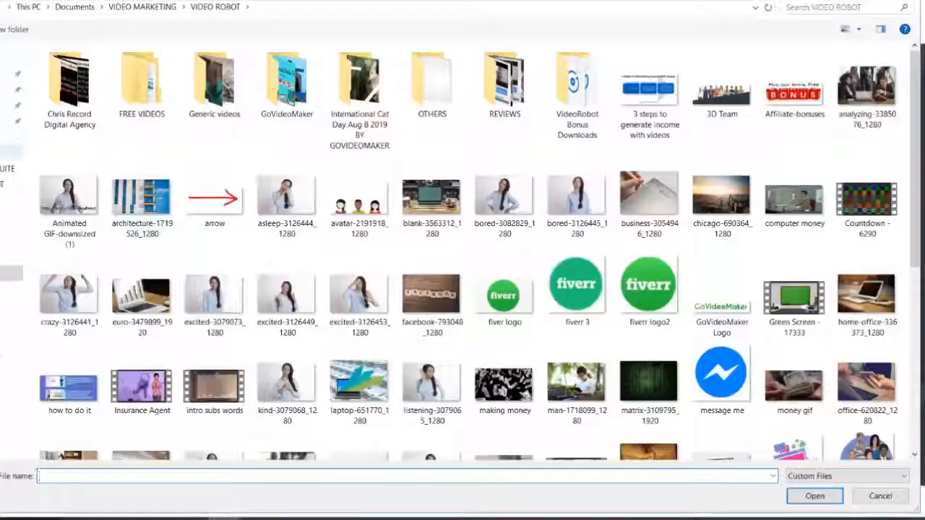
click(11, 152)
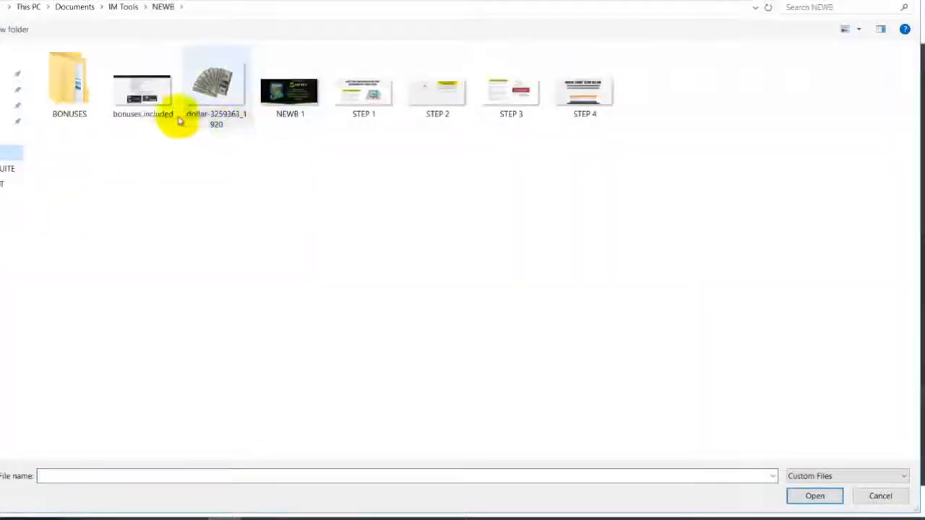
Upload the bonuses included, dollar-3259363_1920, NEWB 1 and STEP 1 to STEP 4 images, and close the upload window
click(163, 112)
ctrl+click(217, 112)
ctrl+click(291, 112)
ctrl+click(441, 115)
ctrl+click(379, 114)
ctrl+click(502, 107)
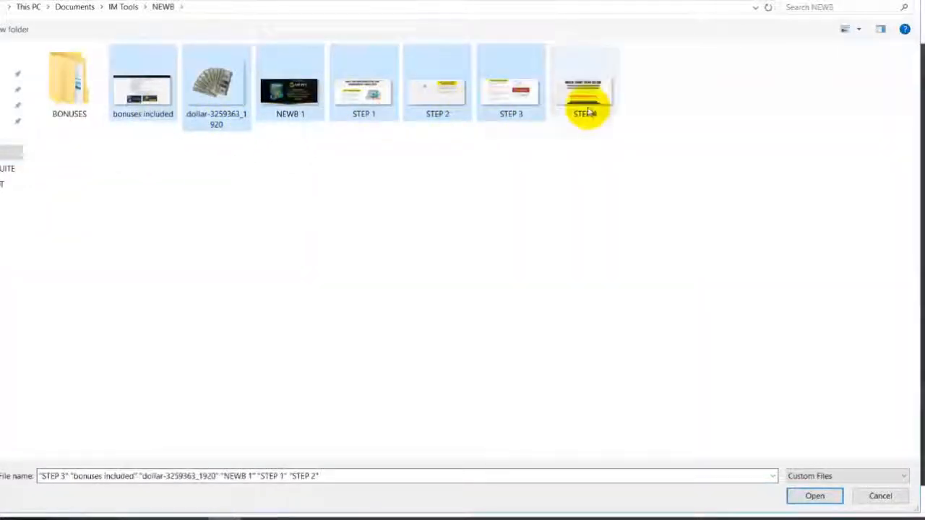
ctrl+click(585, 108)
click(818, 497)
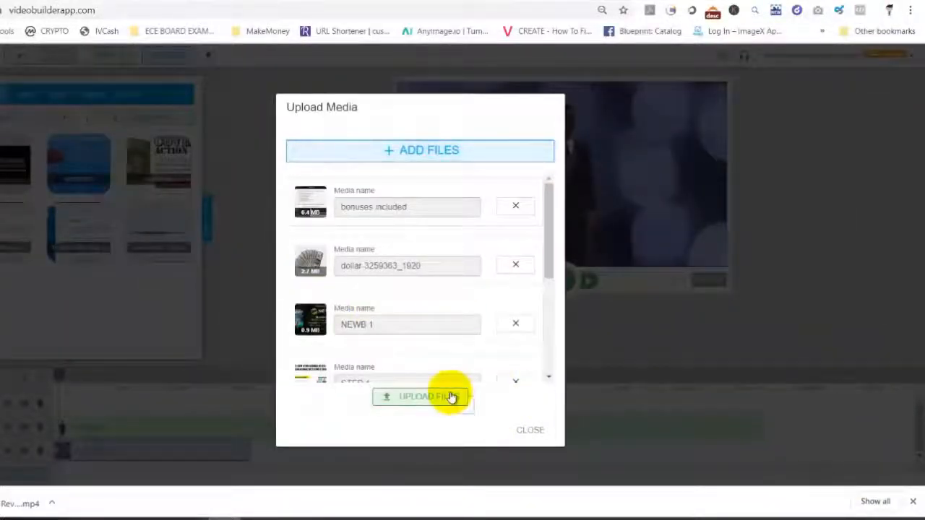
click(450, 394)
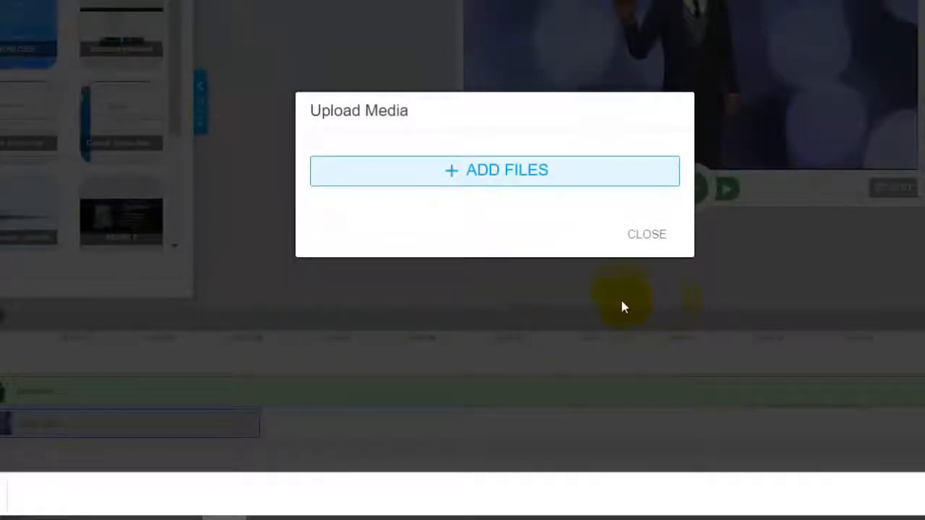
click(636, 234)
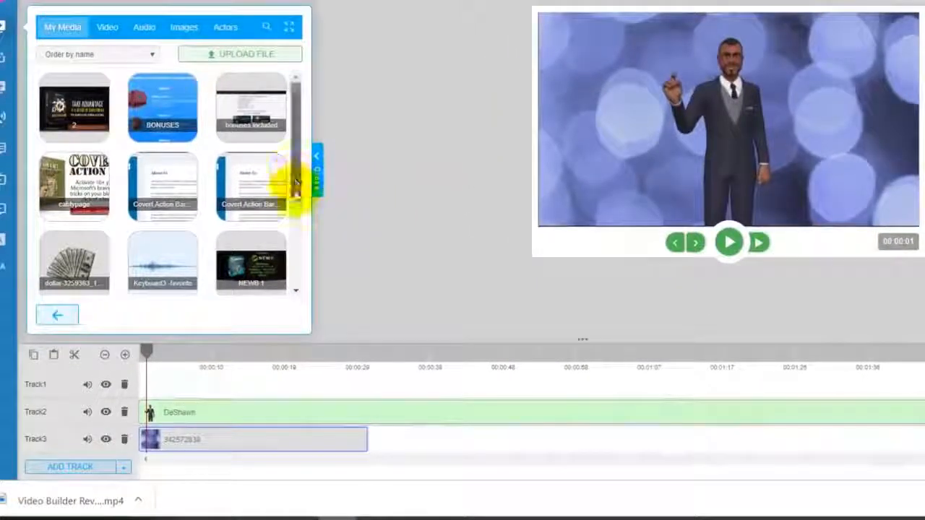
Move the DeShawn avatar clip up to Track1 and place the dollar-3259363_1920 image on Track2 at the timeline's start
drag(294, 174, 295, 188)
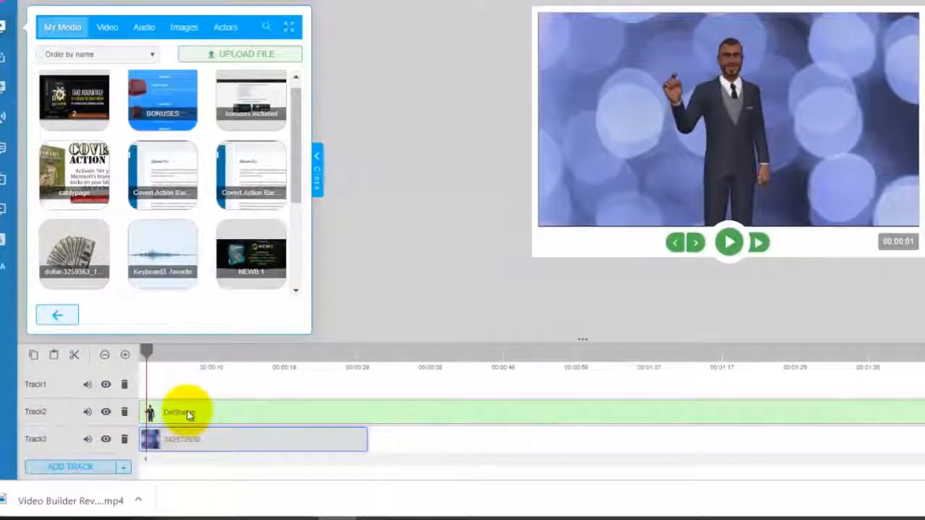
drag(187, 414, 181, 383)
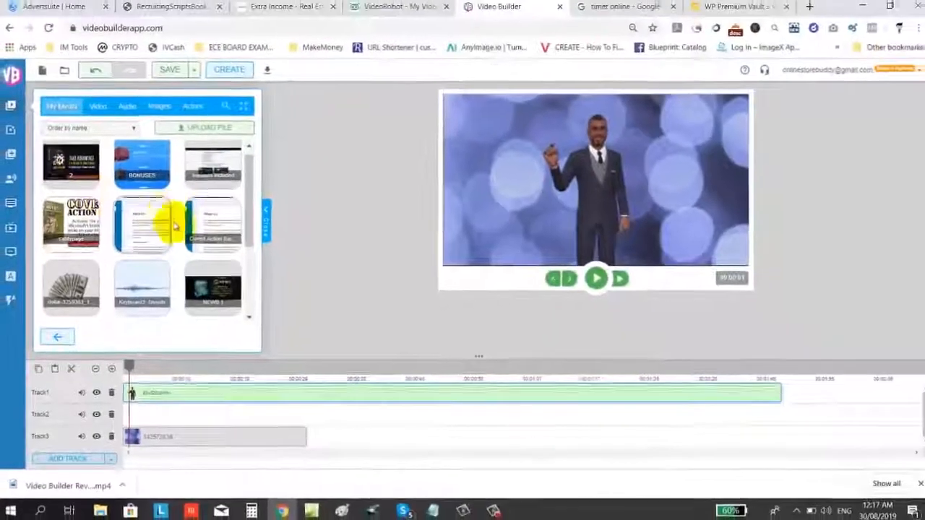
scroll(61, 212, down, 2)
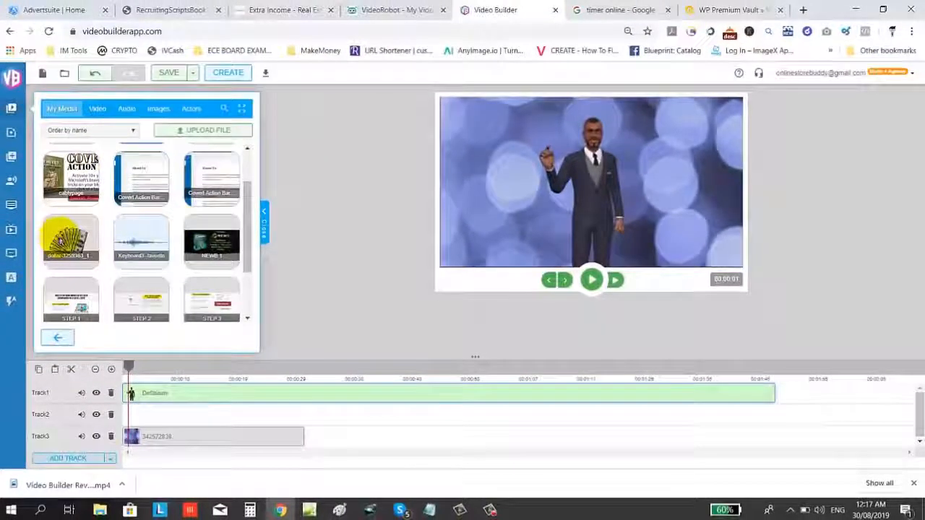
scroll(62, 237, down, 1)
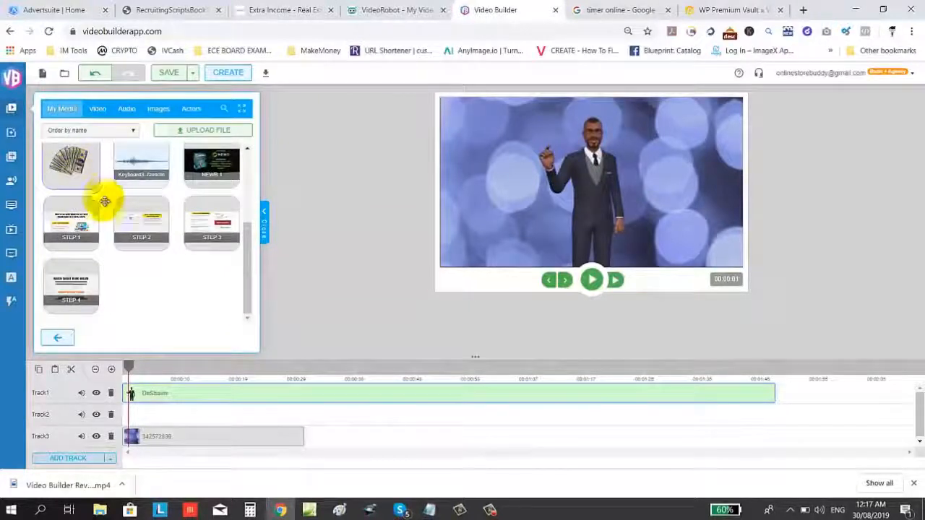
drag(105, 202, 157, 360)
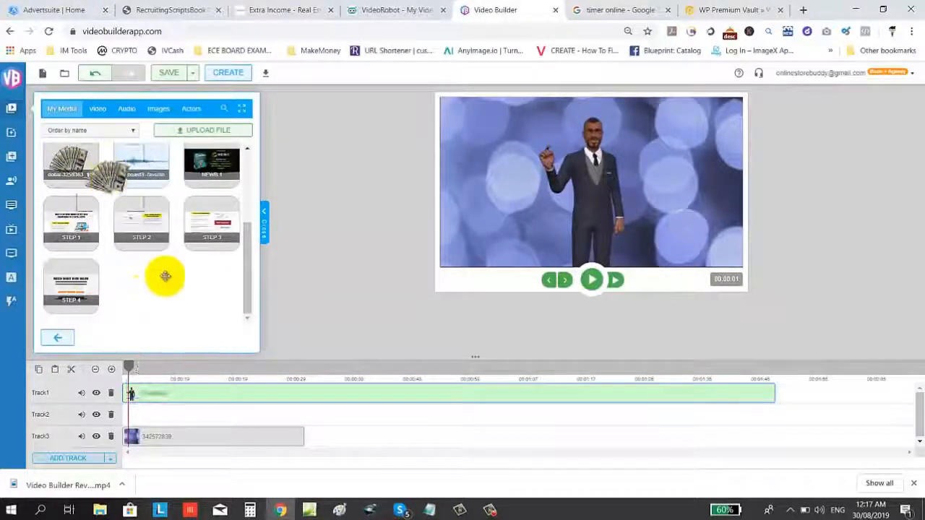
mouse_move(165, 276)
mouse_down()
mouse_move(182, 419)
mouse_move(162, 417)
mouse_up()
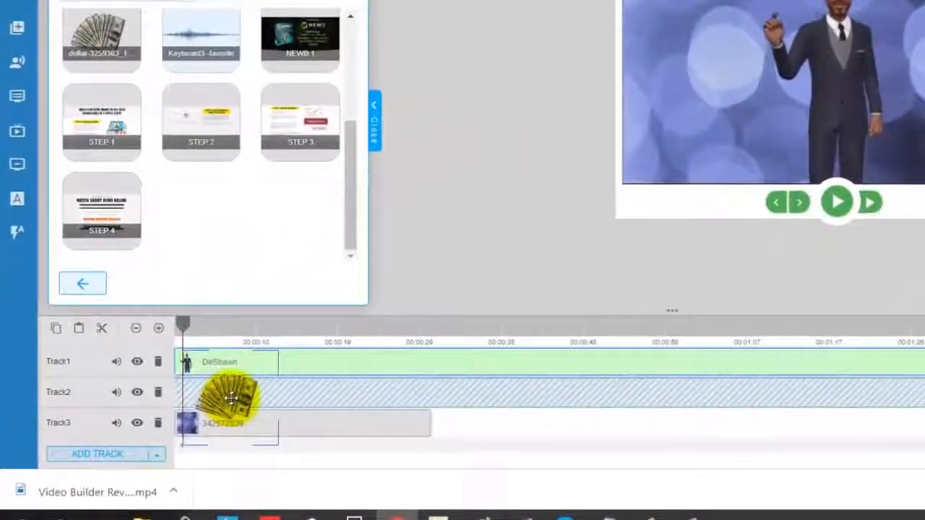
drag(231, 397, 220, 397)
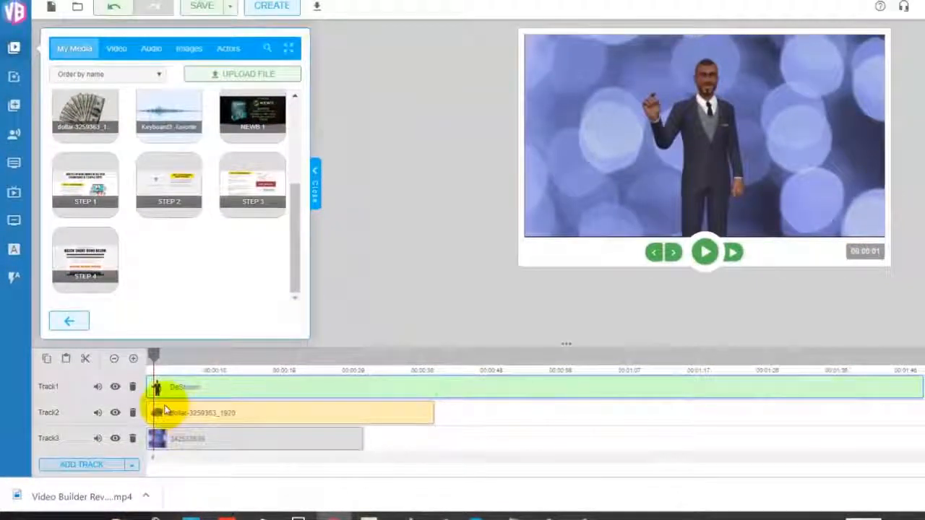
Shift the dollar image clip to start about 2 seconds in, and preview the timeline from the beginning
drag(164, 410, 181, 410)
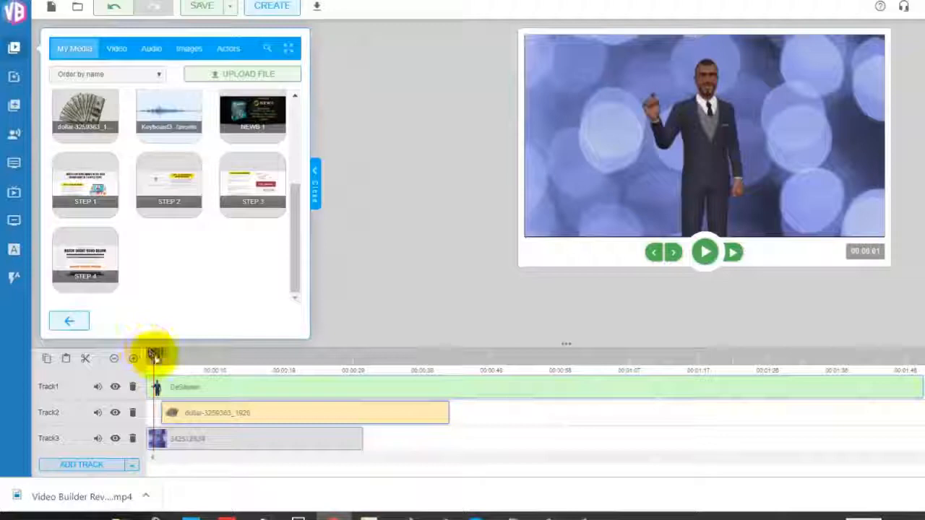
drag(151, 359, 147, 359)
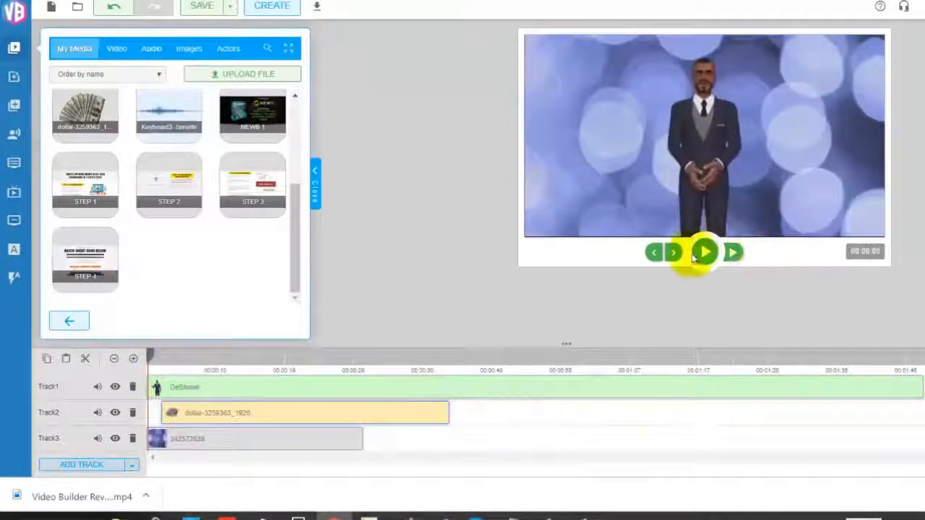
click(702, 253)
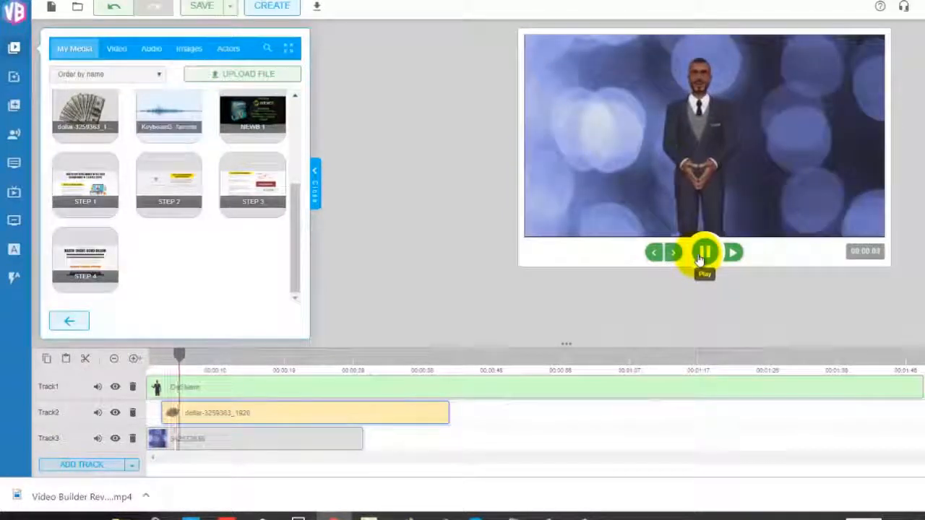
click(701, 255)
Collapse the media library and preview the dollar image together with the avatar
right_click(276, 413)
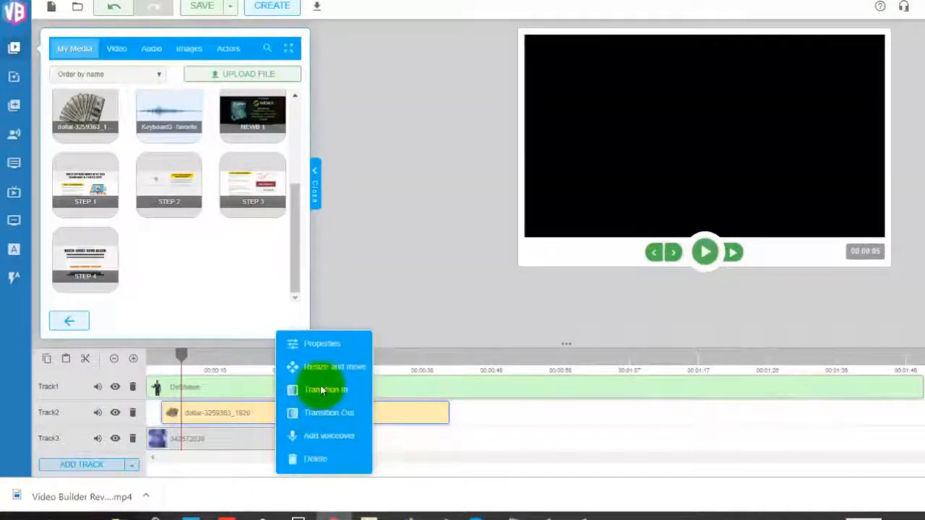
click(336, 367)
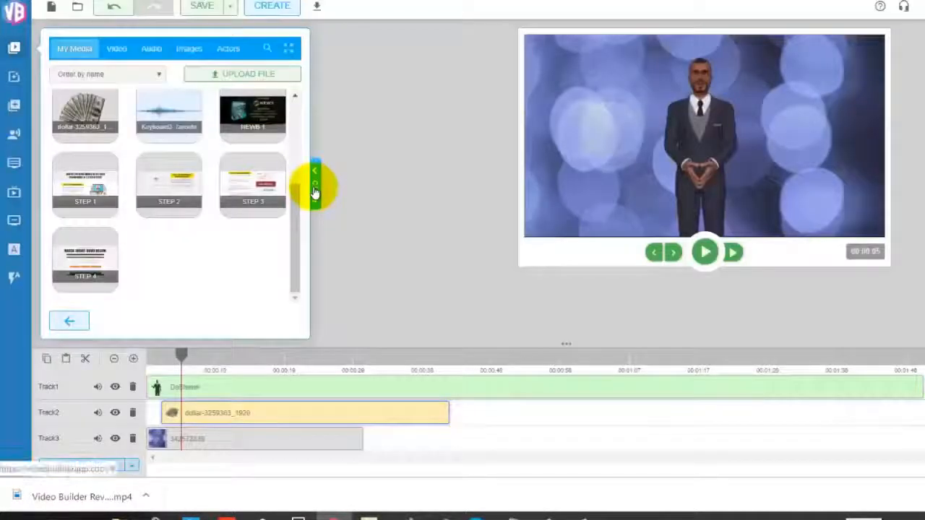
click(315, 194)
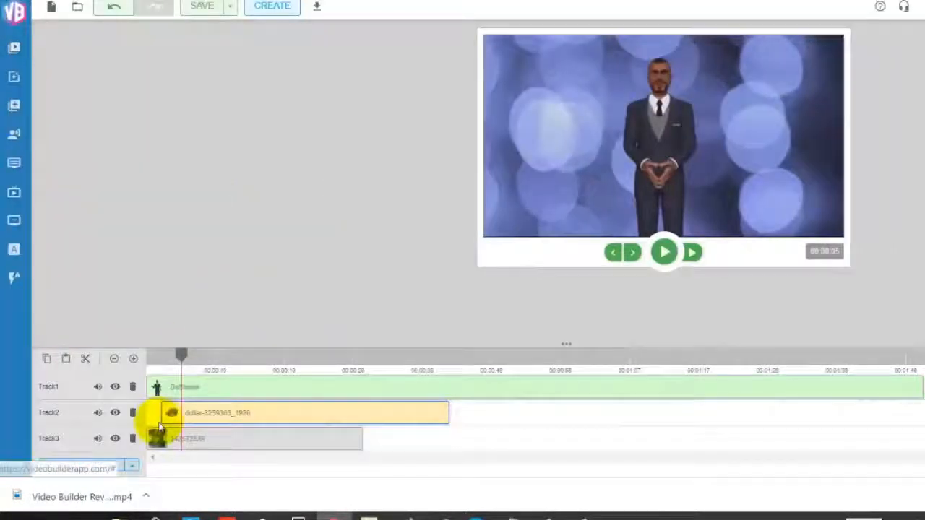
click(563, 253)
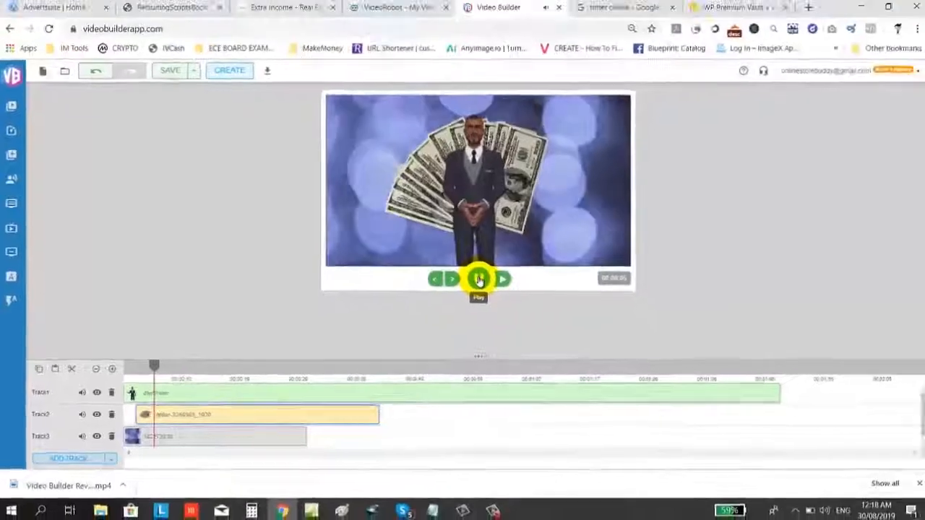
Shrink the dollar image and position it to the right of the avatar with Resize and move, saving the change
right_click(166, 416)
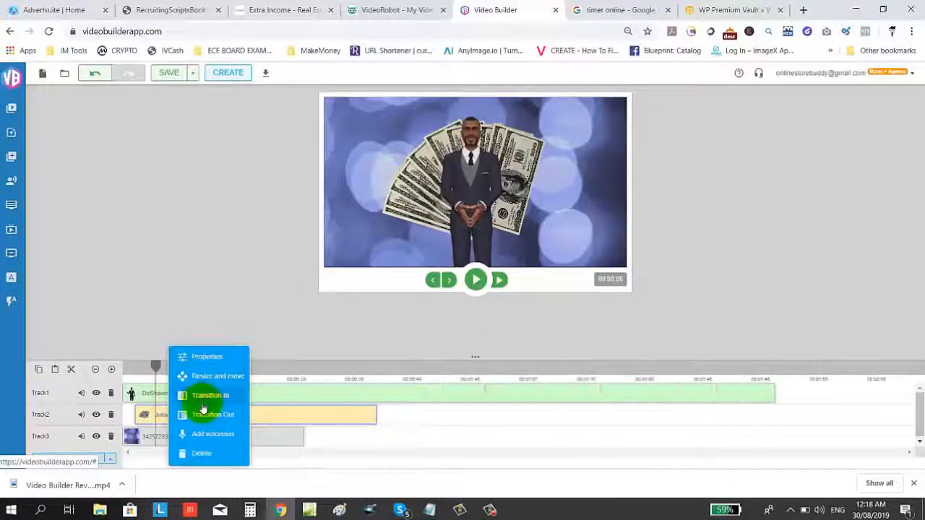
click(208, 377)
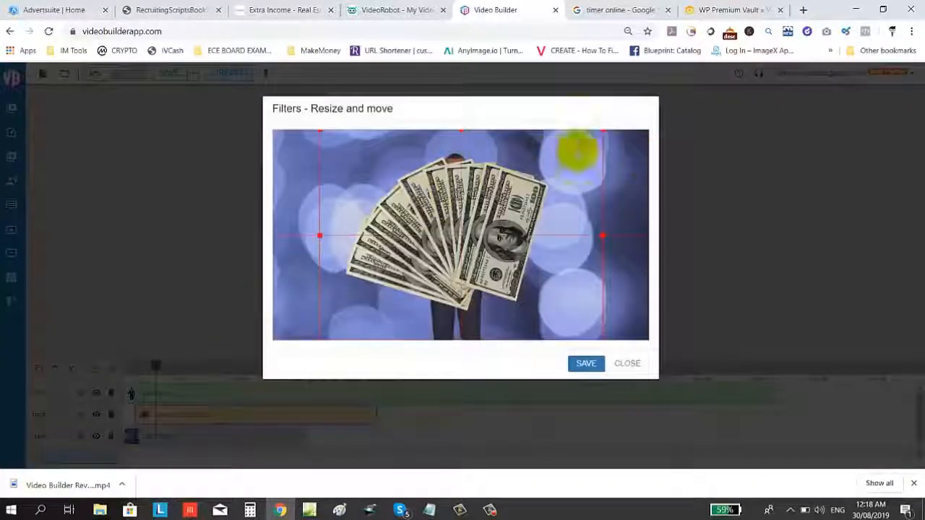
drag(526, 184, 477, 194)
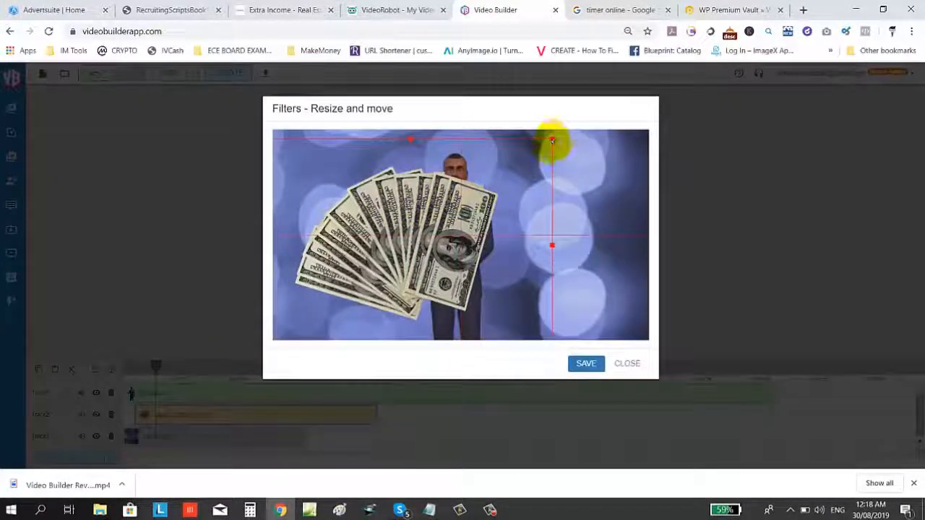
drag(551, 140, 455, 208)
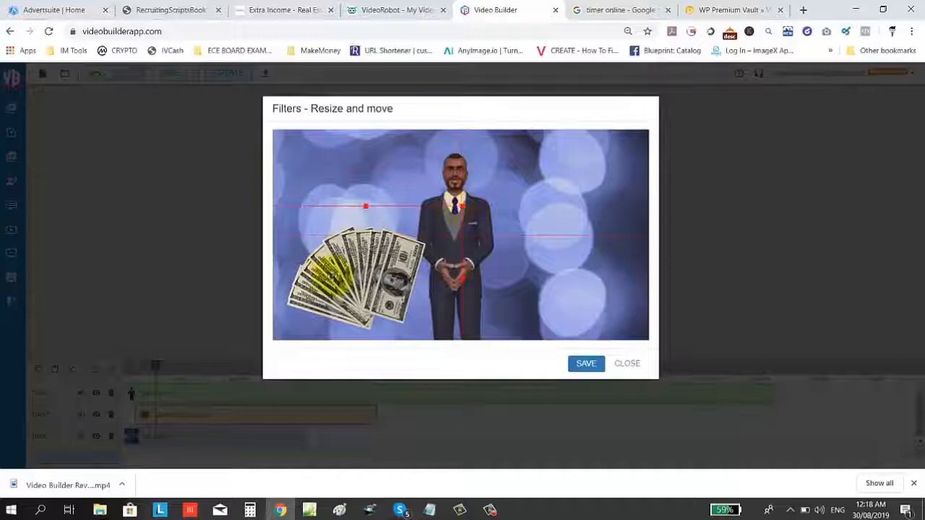
drag(339, 279, 551, 216)
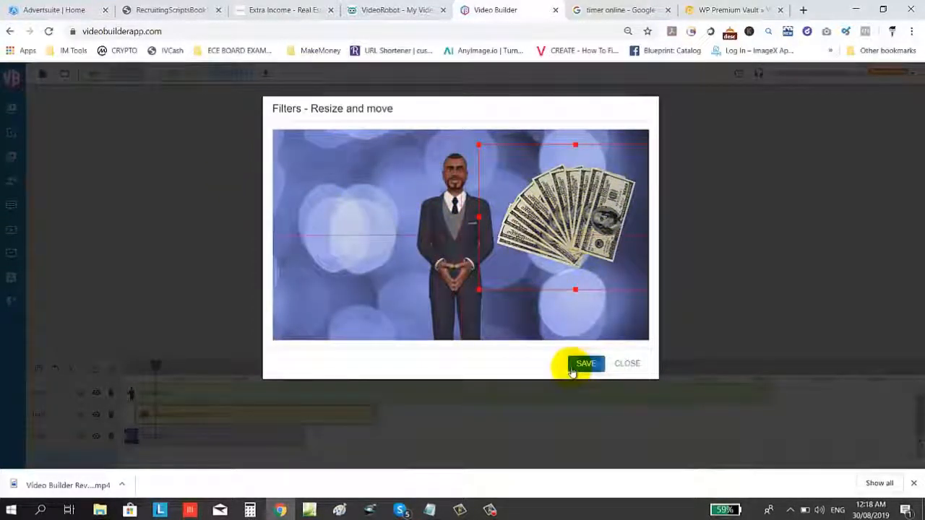
click(577, 366)
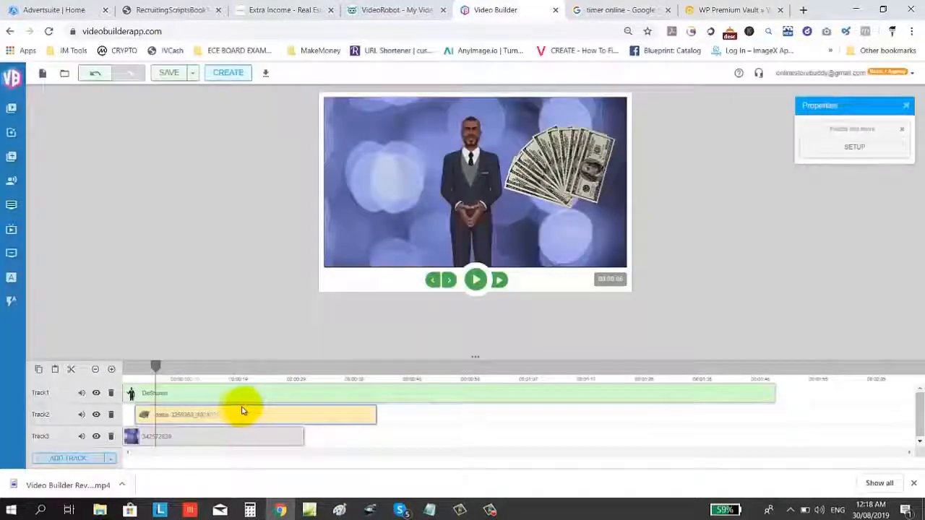
Apply the Wipe right to left transition-in to the dollar image clip
right_click(240, 410)
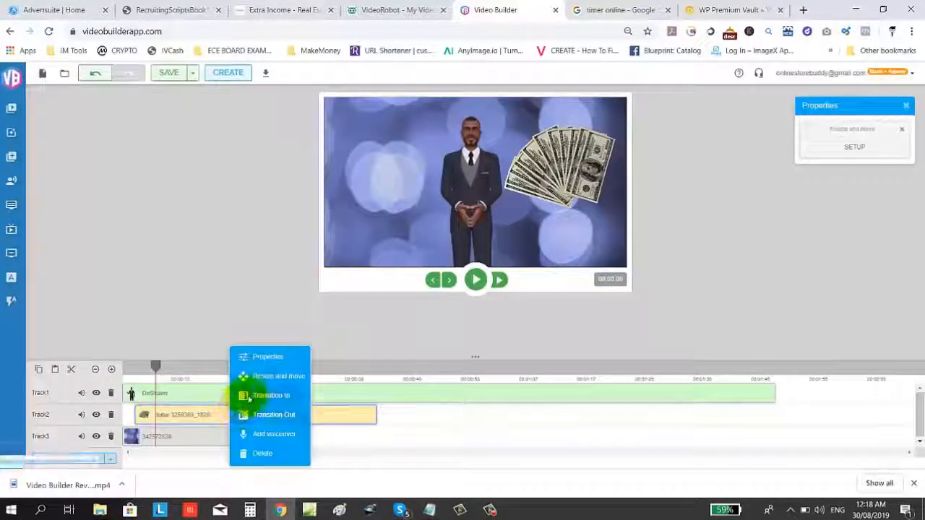
click(244, 396)
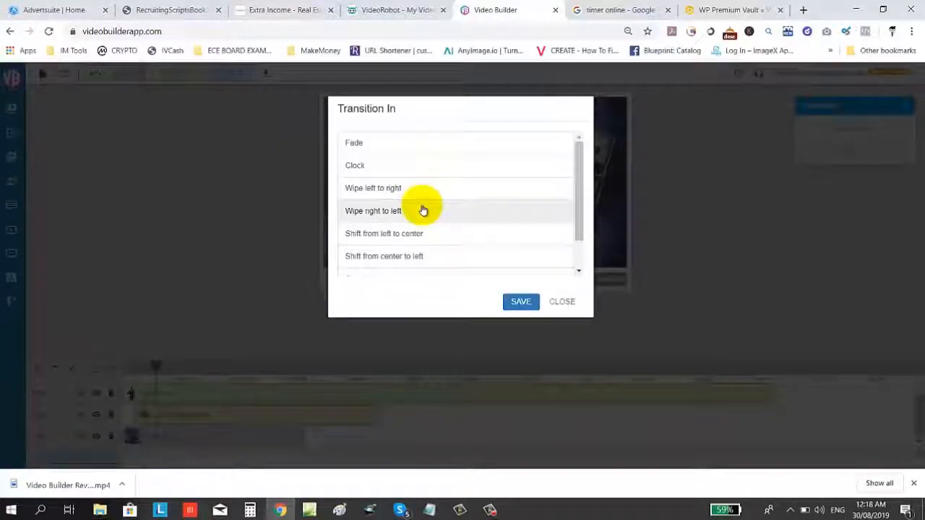
click(410, 214)
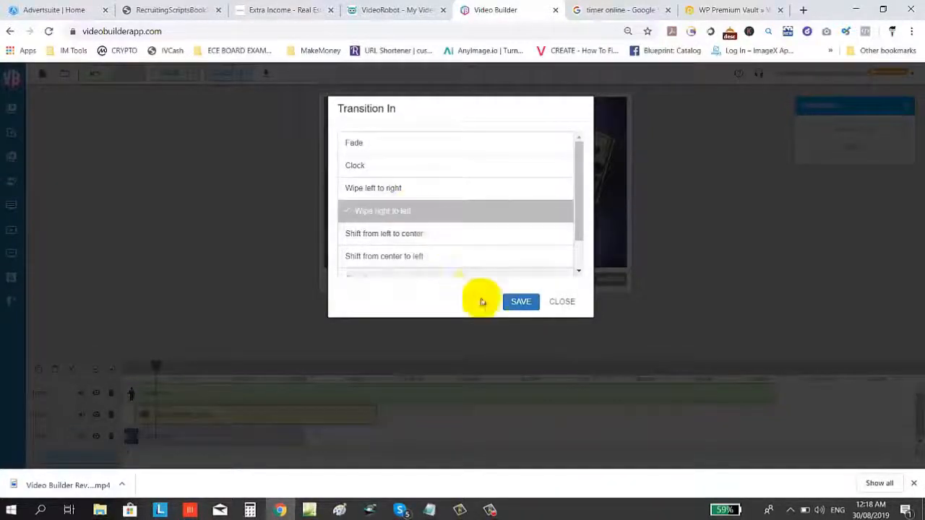
click(520, 302)
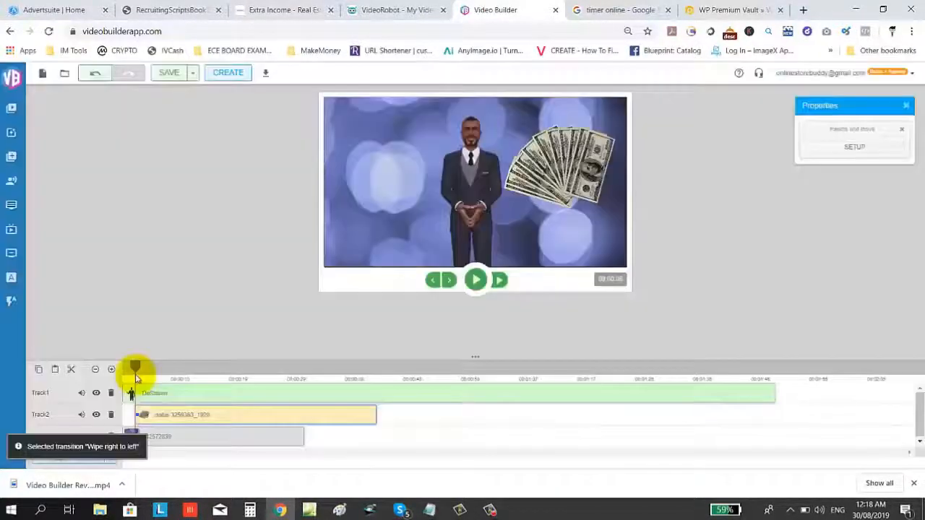
Preview the dollar image's entrance transition from the clip's start, and pause playback
click(474, 280)
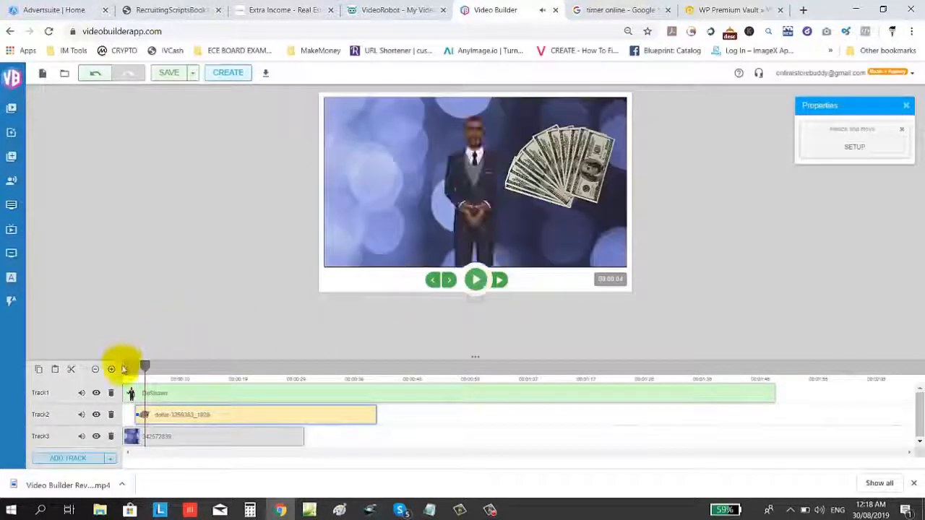
click(474, 281)
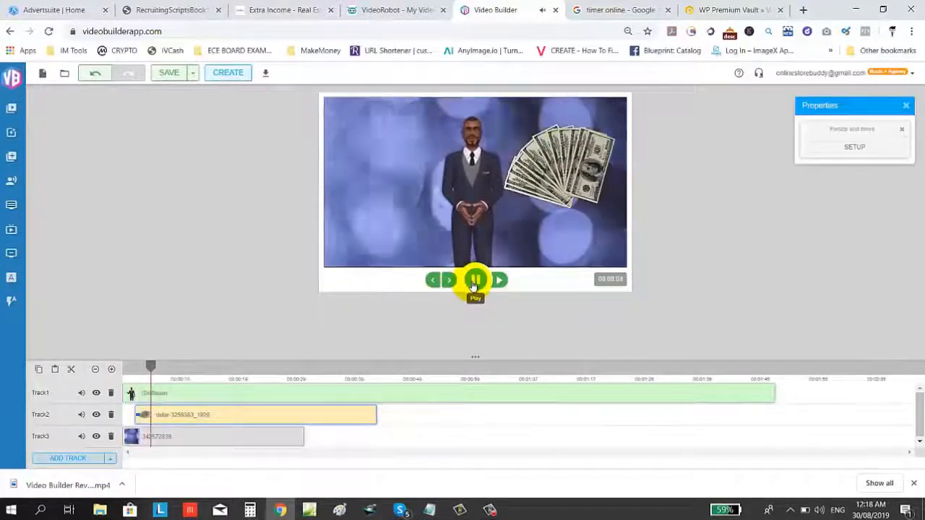
click(474, 282)
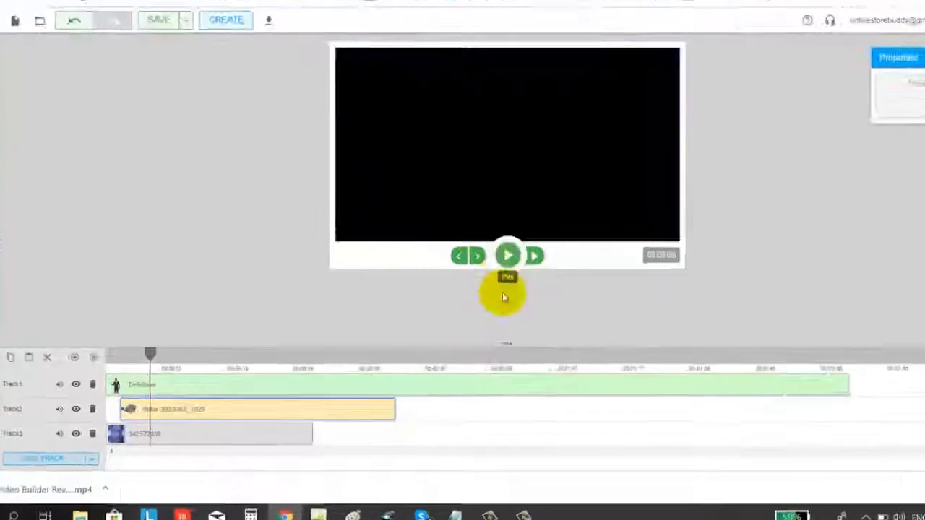
Shorten the dollar image clip on Track2 to end at about 9 seconds and return the playhead to the timeline start
drag(395, 409, 165, 408)
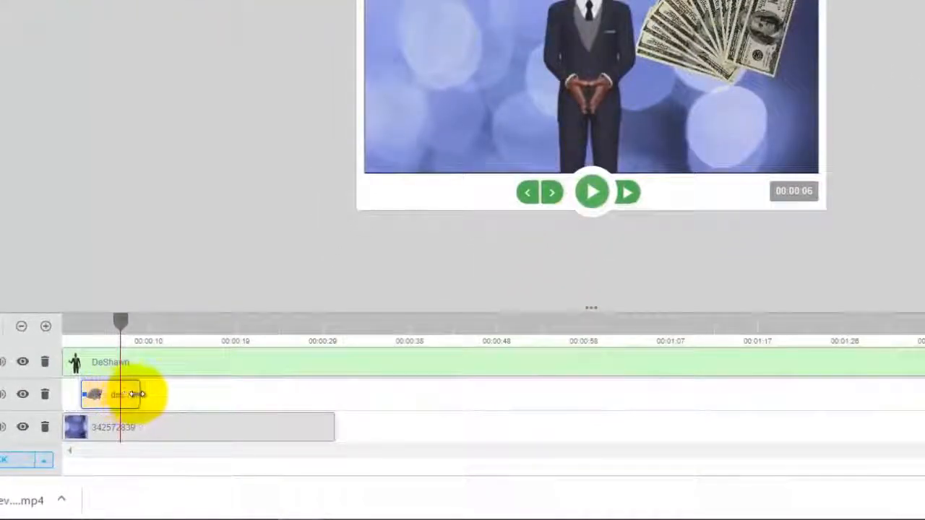
drag(78, 327, 65, 325)
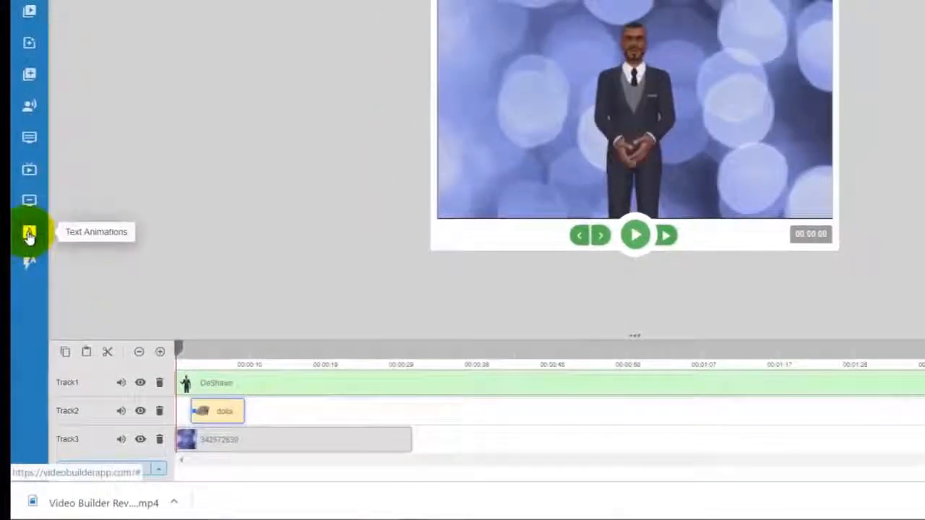
Start a new title using Text Animation 1 and proceed to its options
click(28, 235)
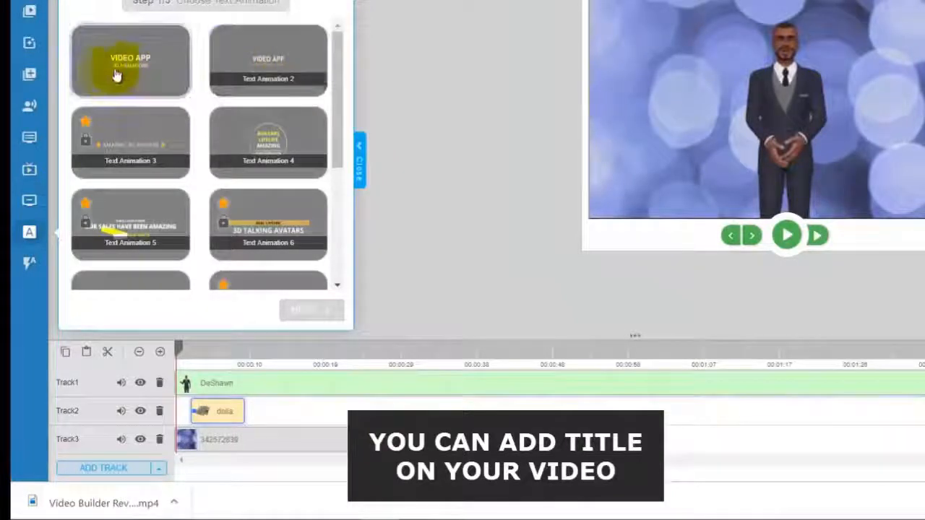
click(126, 75)
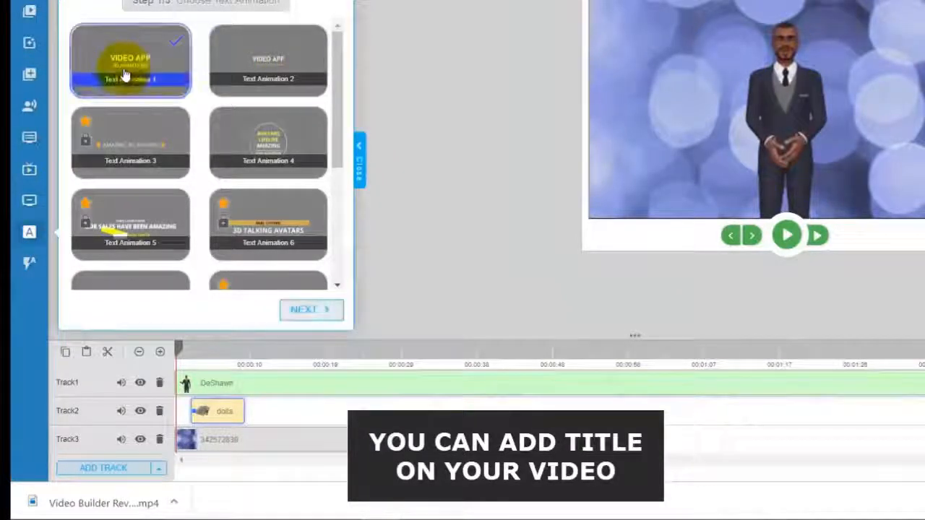
click(291, 311)
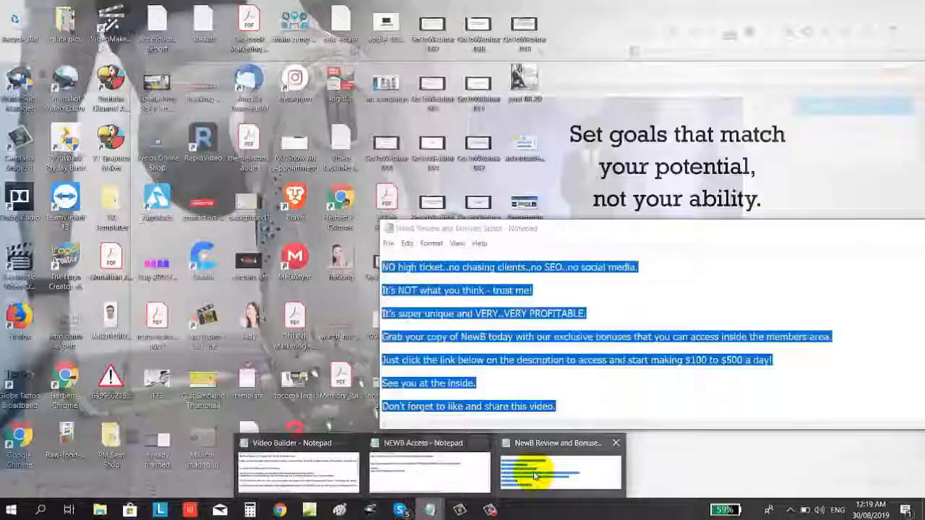
Copy "earn $100 to $500 Sales" from the NewB Review and Bonuses Script in Notepad into the text animation's title
click(557, 463)
scroll(543, 362, up, 8)
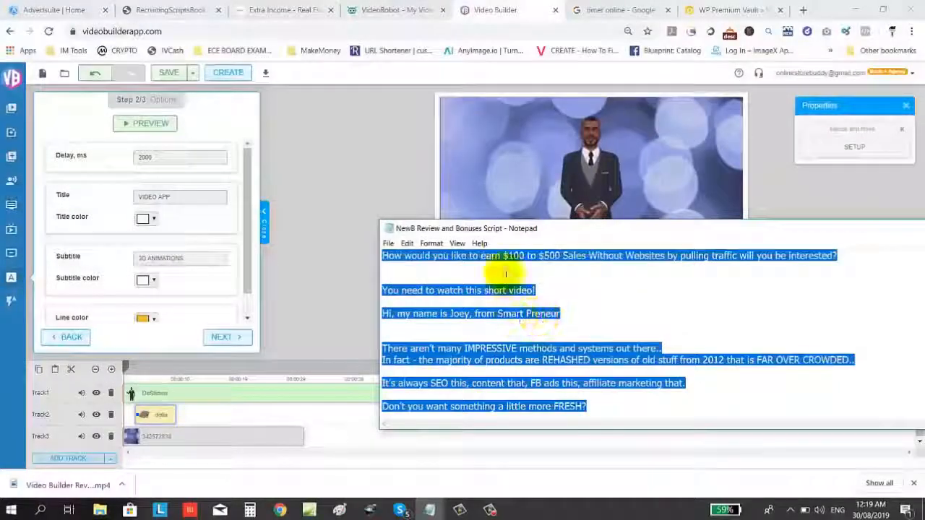
drag(481, 257, 558, 258)
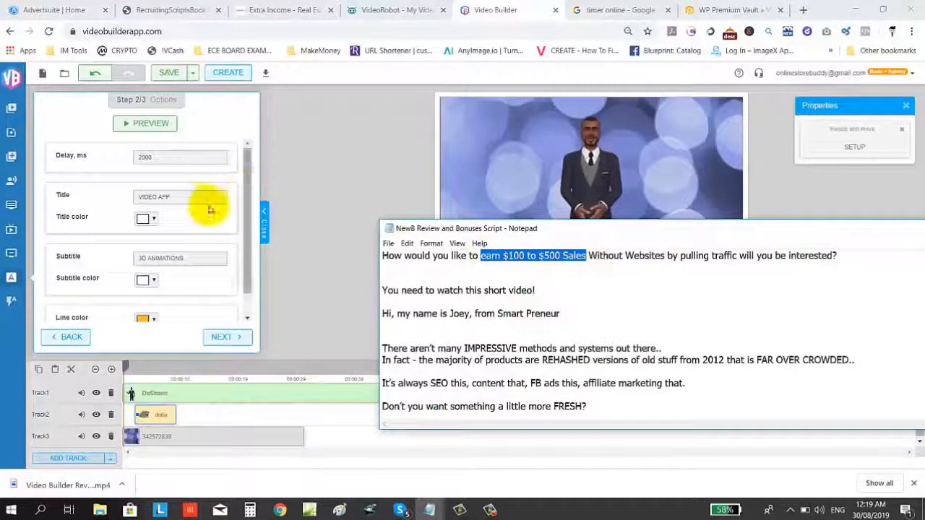
click(187, 204)
drag(187, 203, 127, 200)
text(earn $100 to $500 Sales)
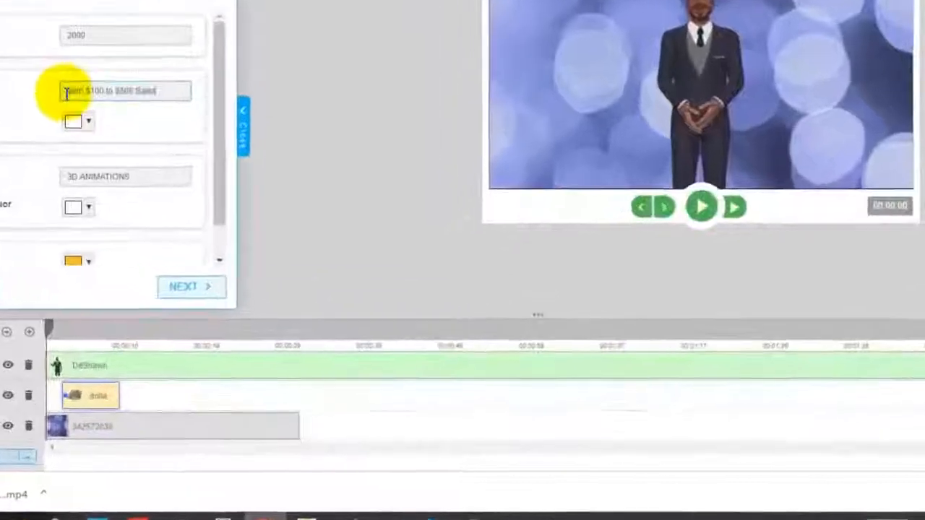
Capitalize the first and last words of the title so it reads "EARN $100 to $500 SALES"
click(46, 68)
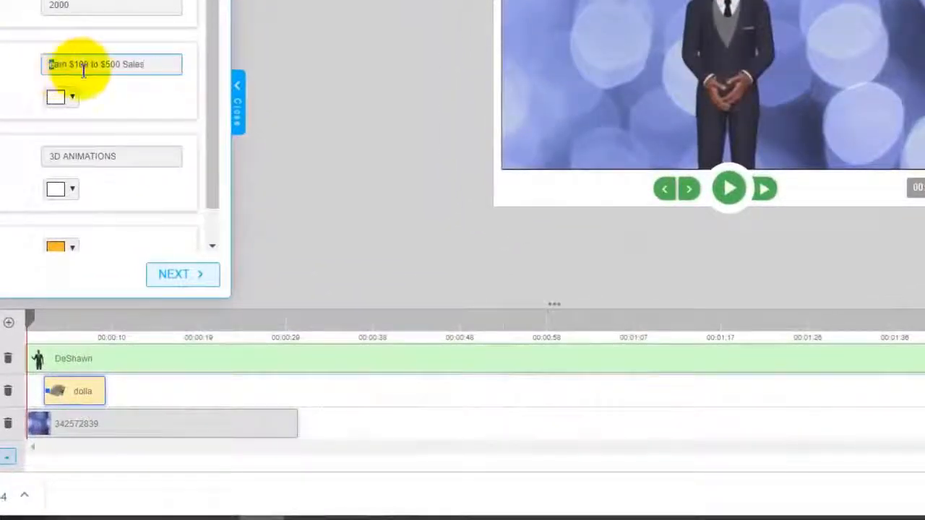
drag(68, 68, 31, 77)
text(EARN)
drag(152, 64, 131, 61)
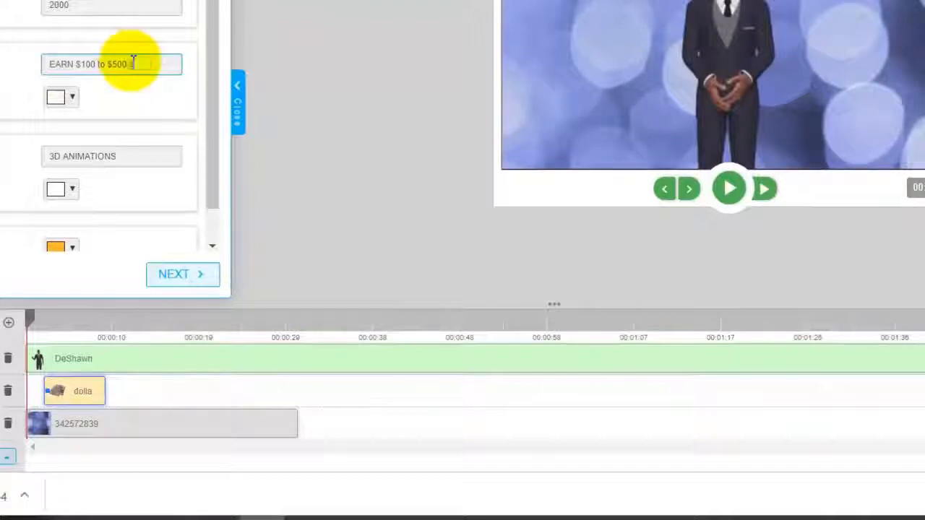
Copy "Without Websites" from the Notepad script into the subtitle and generate the text animation
click(430, 510)
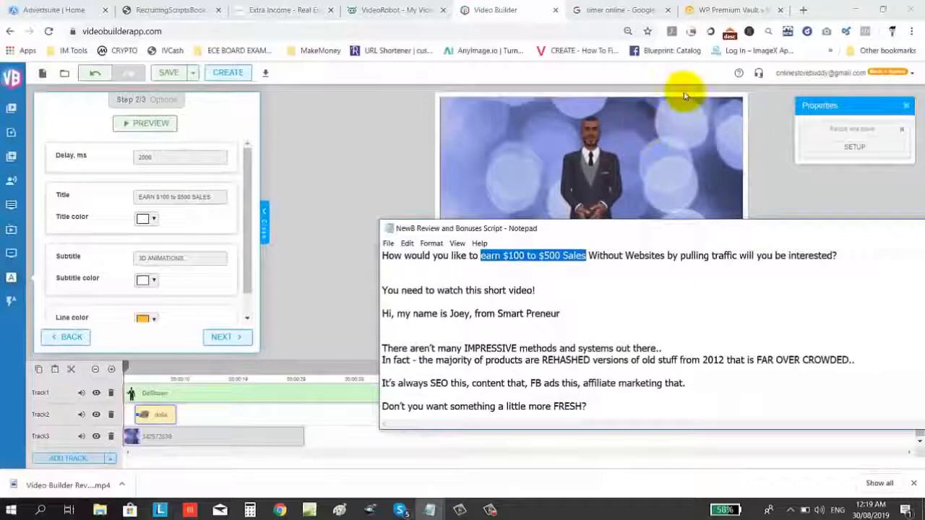
click(590, 255)
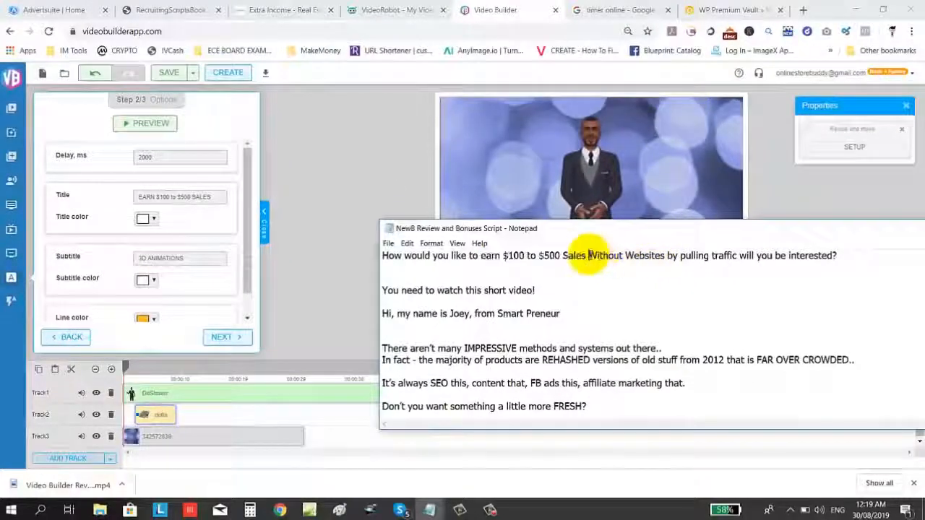
drag(590, 255, 681, 255)
key(ctrl+c)
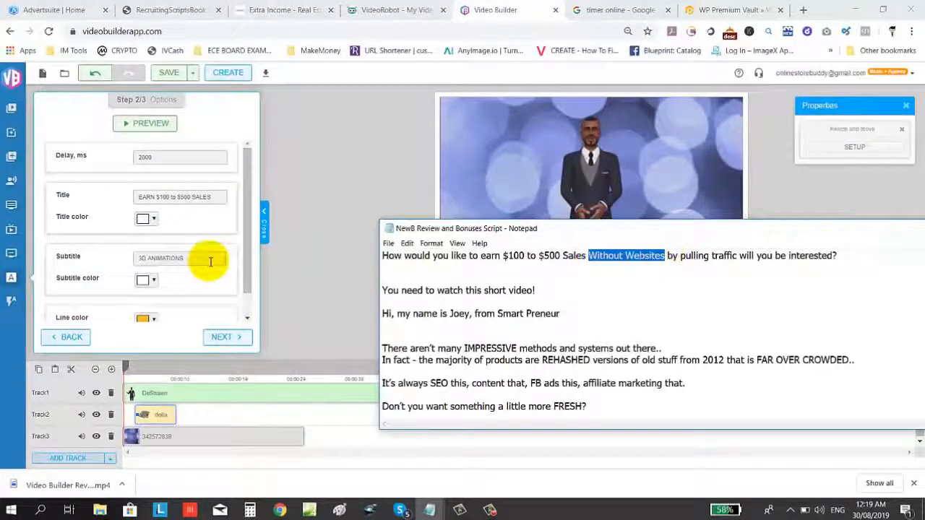
drag(207, 258, 118, 258)
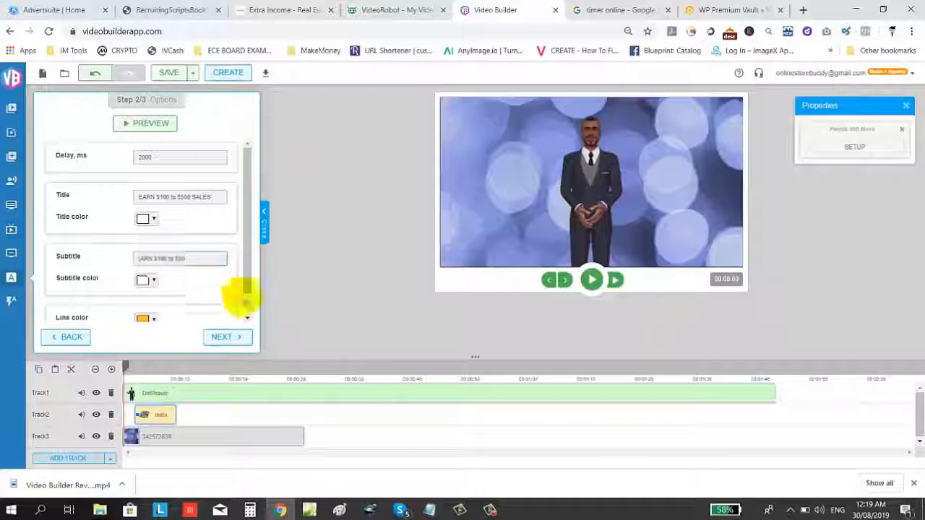
key(ctrl+v)
click(222, 337)
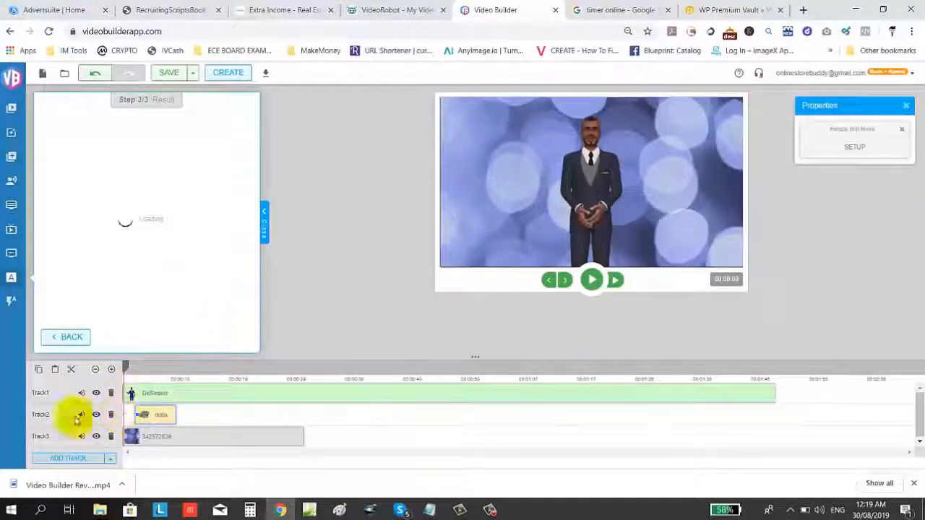
Add a track above the avatar, then remove the dollar sign before 100 in the title and regenerate the animation
click(60, 460)
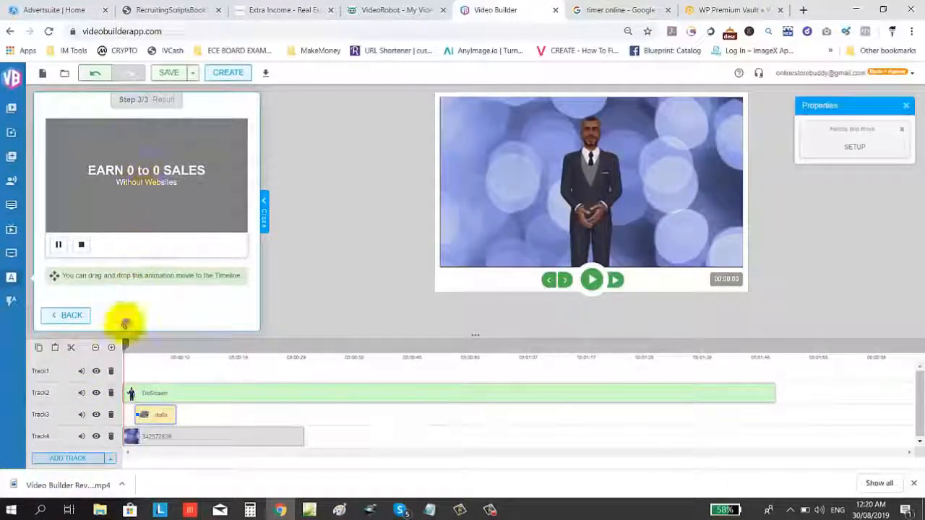
click(71, 319)
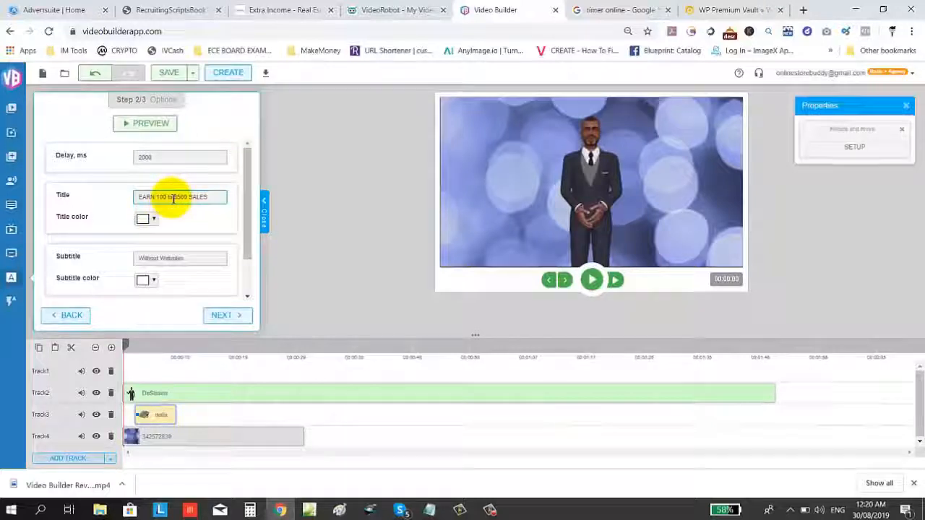
click(226, 316)
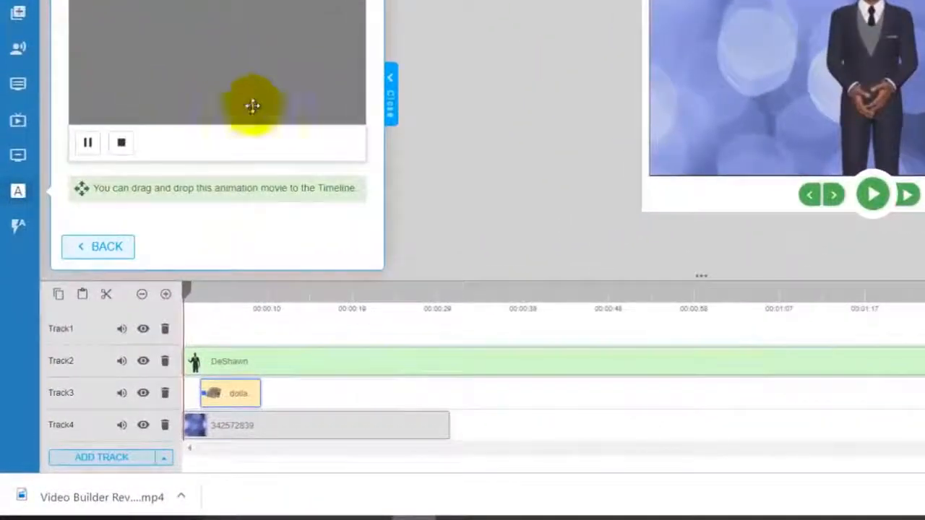
Place the text animation at the start of Track1, preview it with the avatar, and collapse the text animation options
drag(253, 107, 240, 330)
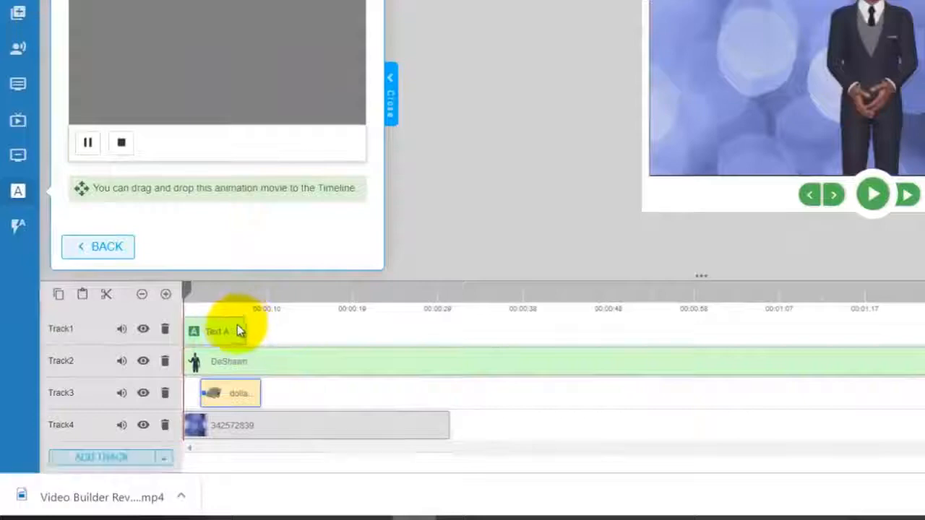
click(873, 195)
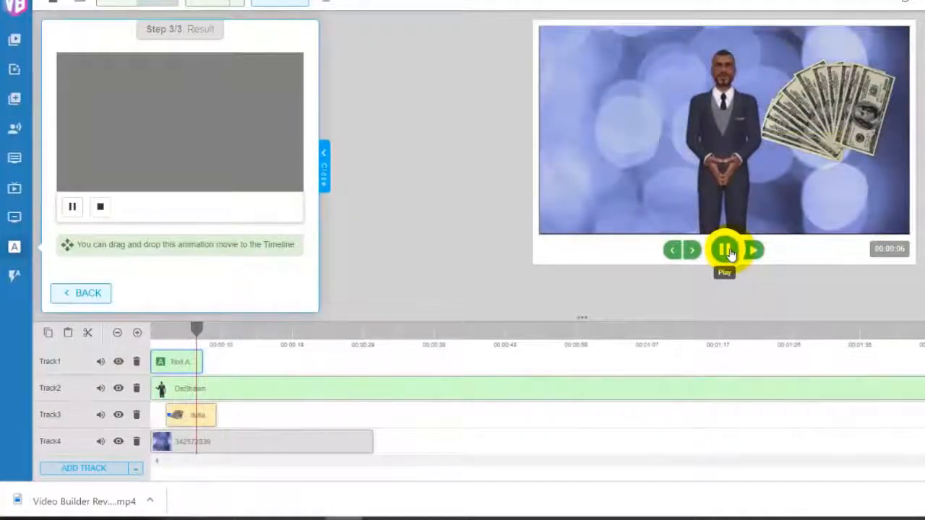
click(725, 250)
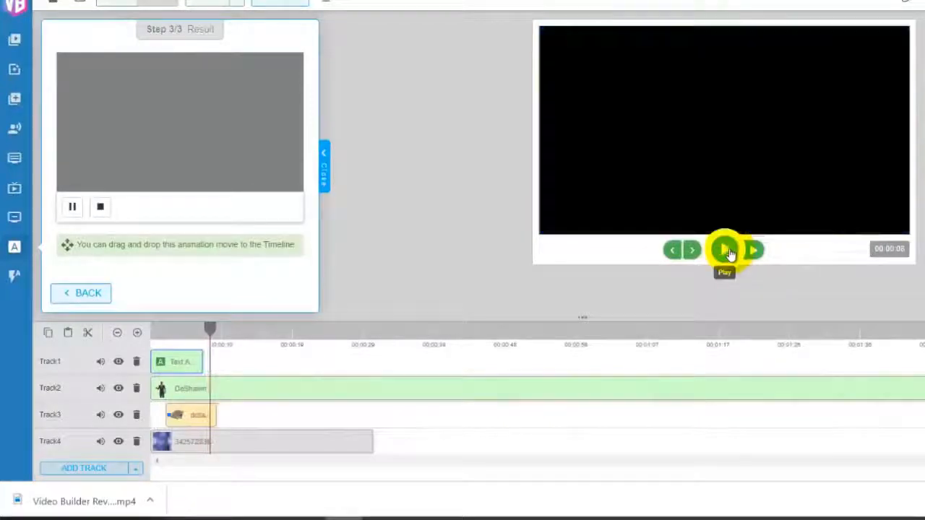
click(321, 181)
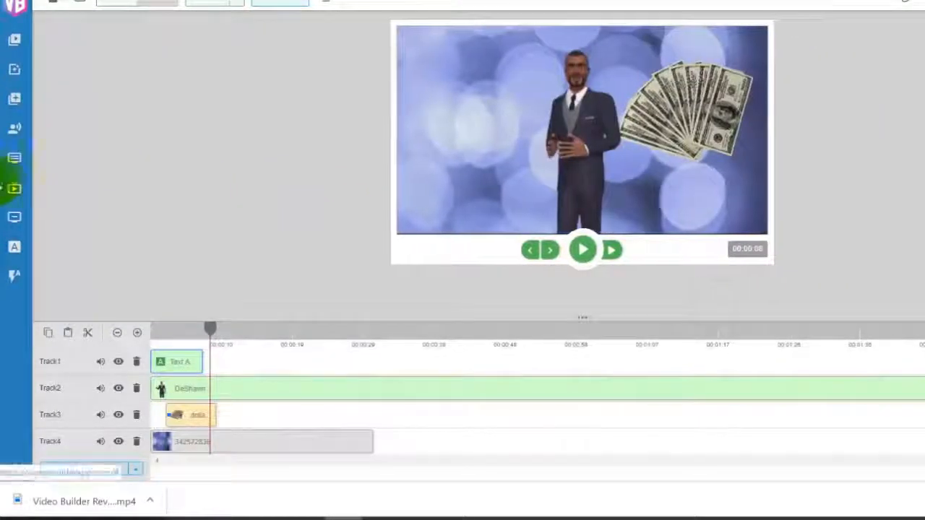
Start a lower third using Lower Third Animation 6 and proceed to its options
click(15, 161)
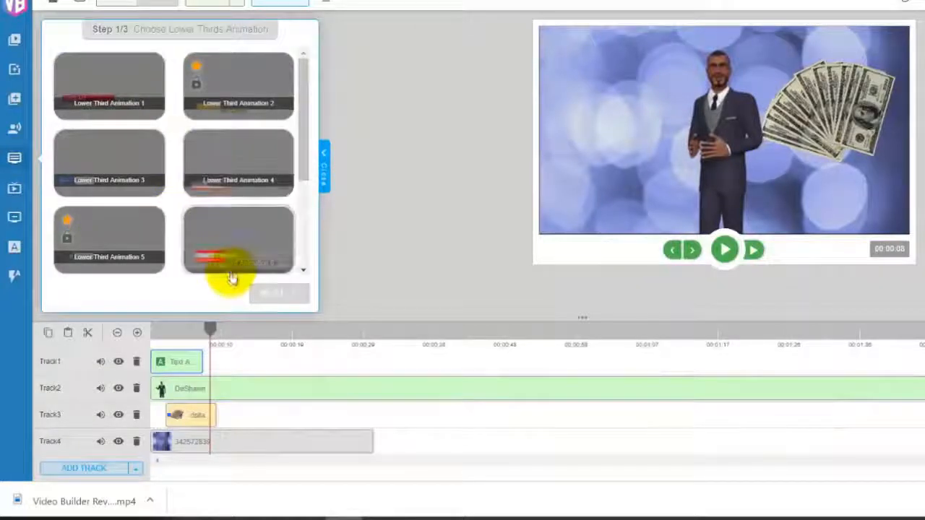
click(235, 245)
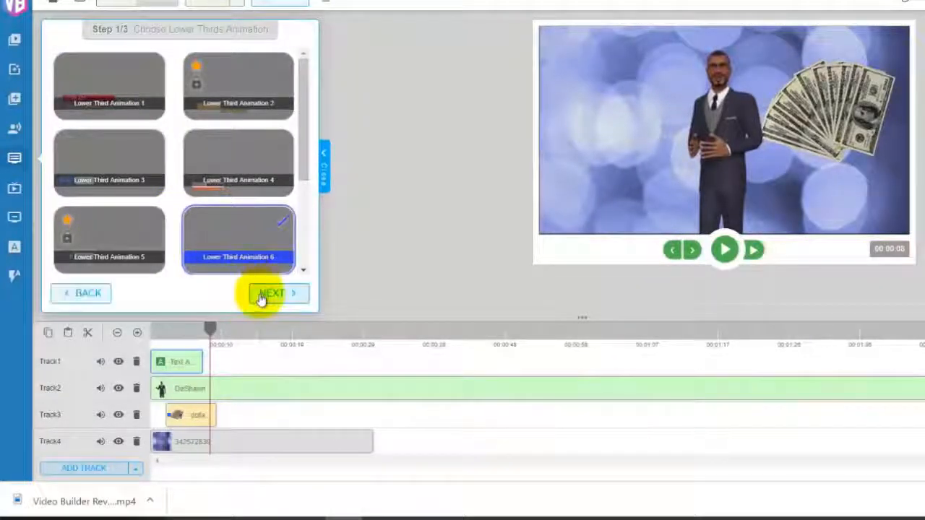
click(271, 293)
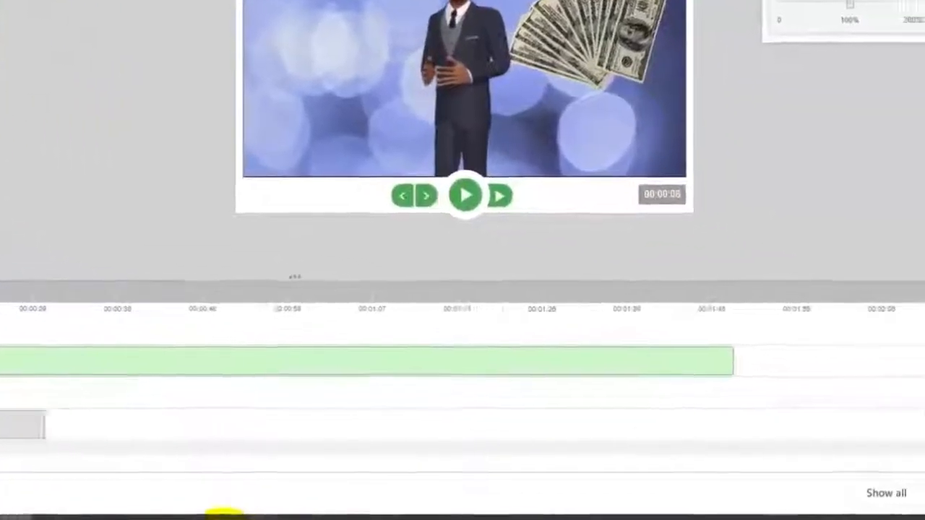
Replace Text 1 of the lower third with the presenter's first name from the Notepad script
mouse_move(525, 519)
click(344, 452)
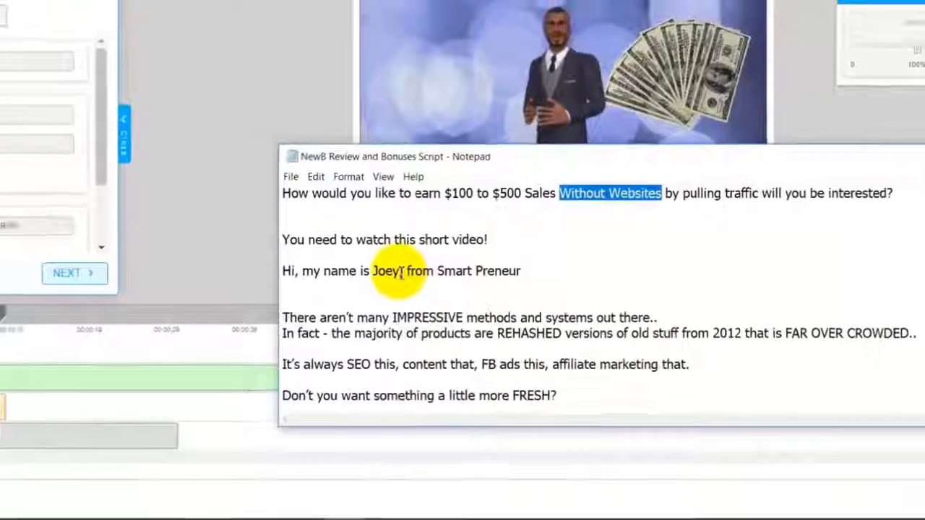
double_click(400, 273)
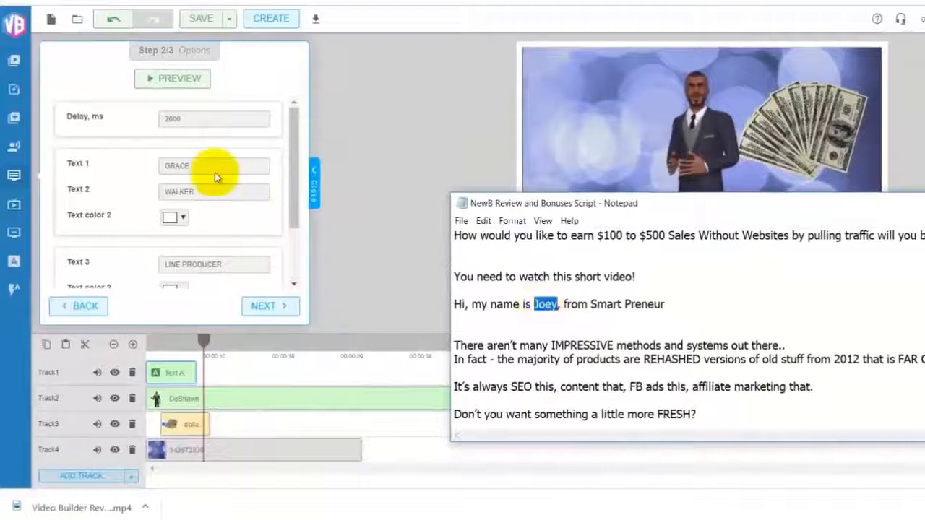
click(204, 166)
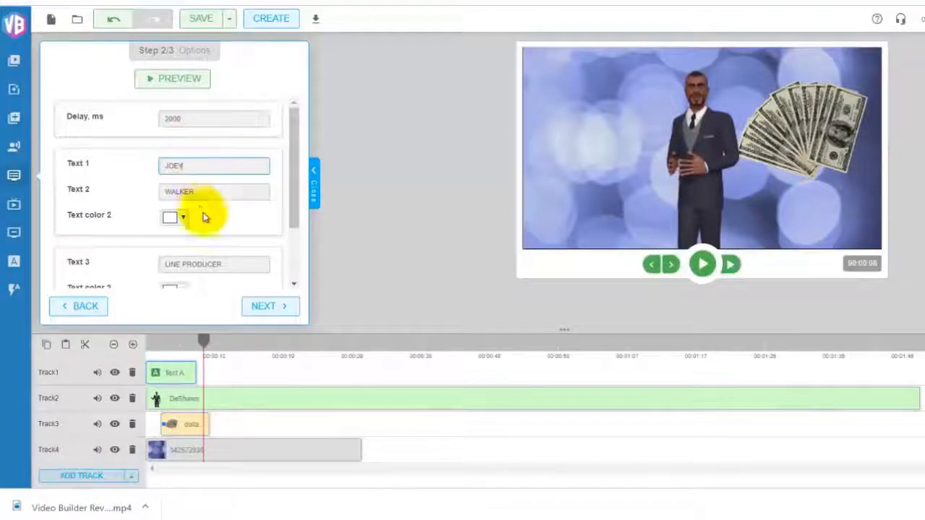
Replace Text 3 of the lower third with "Smart Preneur" from the Notepad script and generate the animation
scroll(206, 224, down, 3)
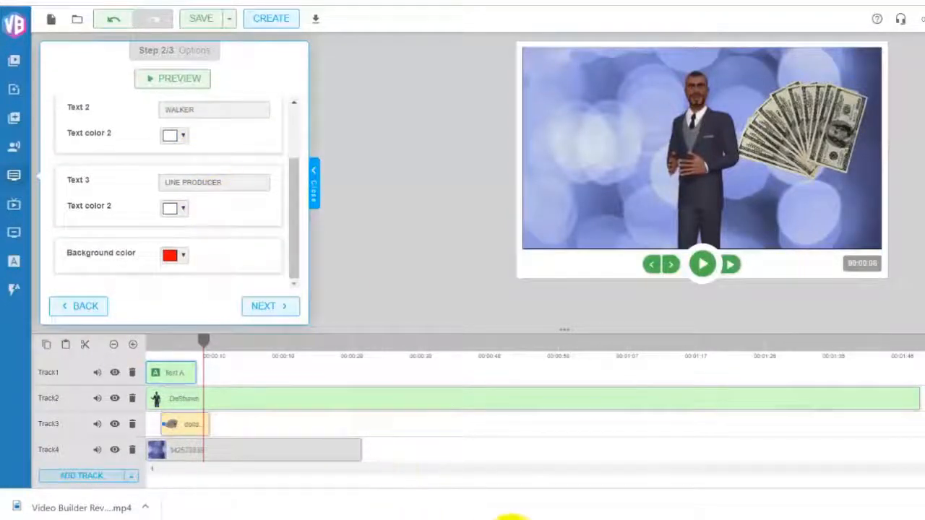
mouse_move(510, 516)
click(620, 489)
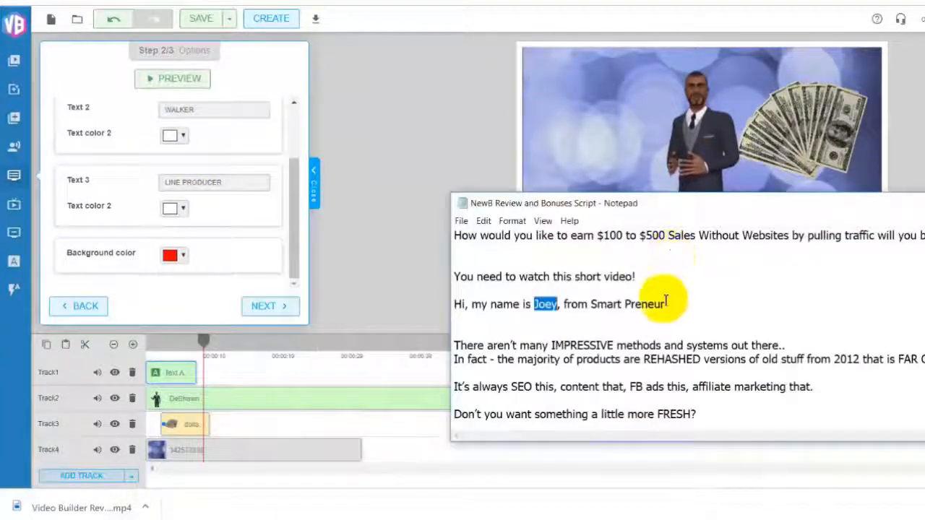
drag(671, 305, 568, 305)
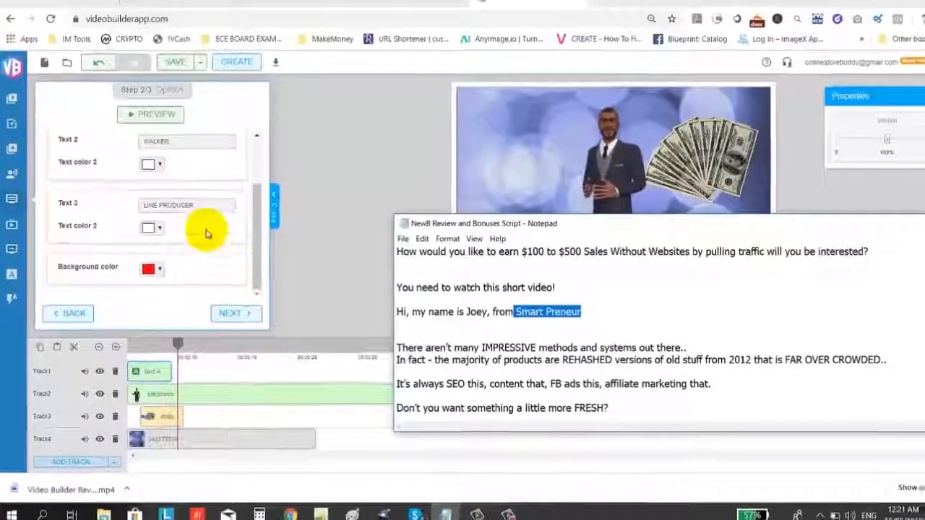
click(233, 184)
drag(233, 184, 147, 188)
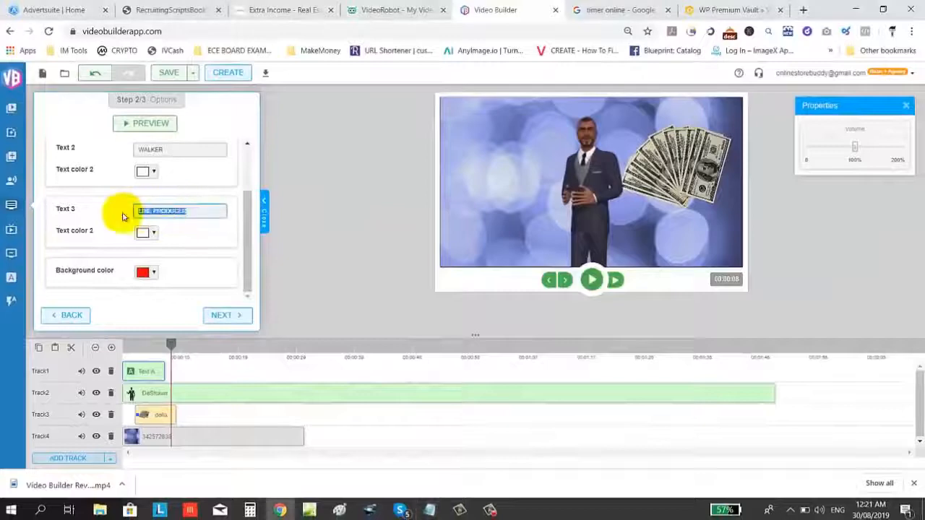
click(226, 316)
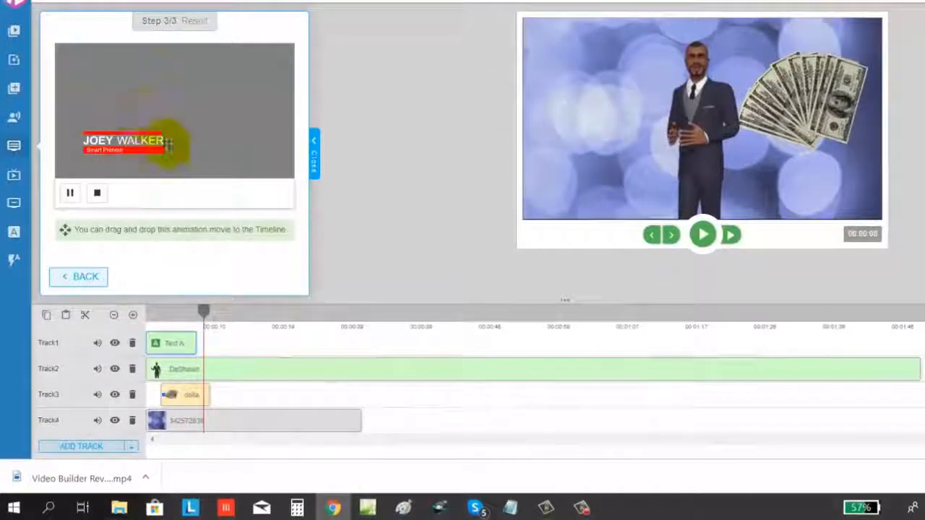
Place the lower third right after the text animation on Track1, collapse its options, and move the playhead to about 6 seconds
drag(168, 144, 231, 342)
click(316, 150)
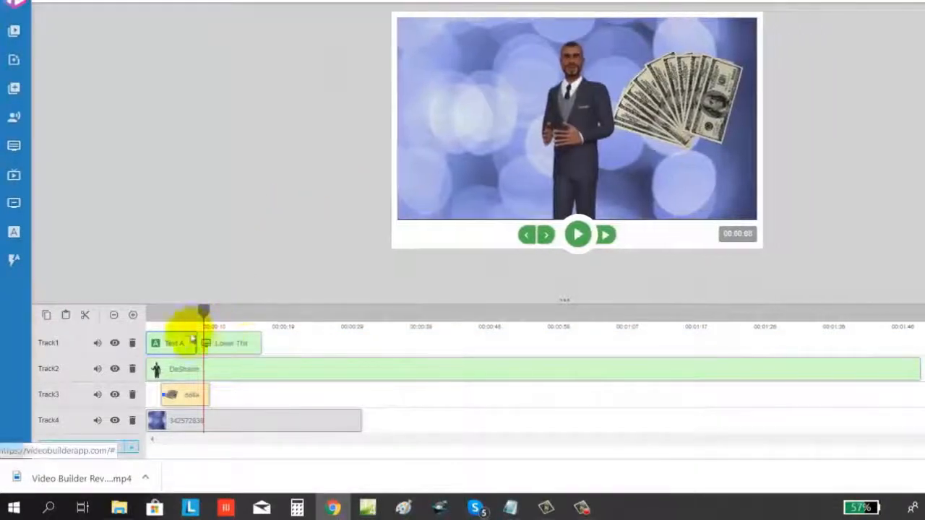
click(185, 312)
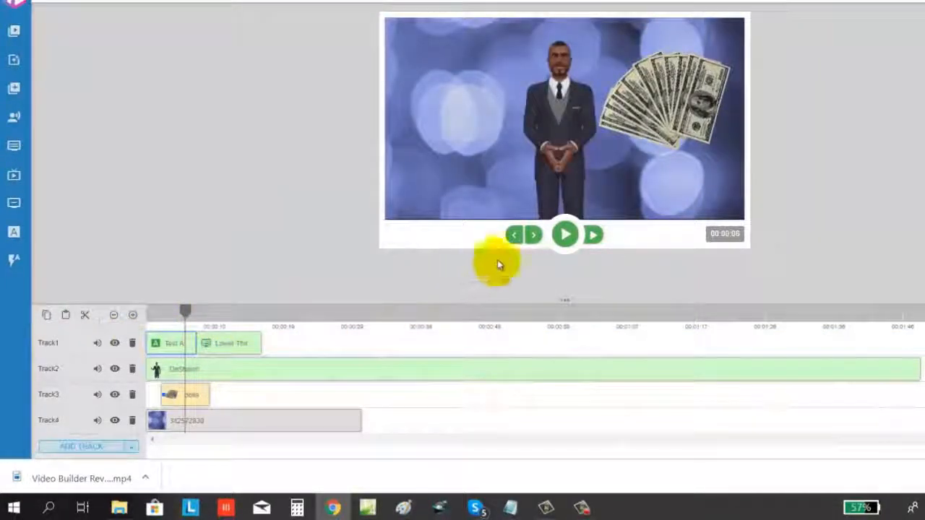
Play the timeline from about 6 seconds to check the text animation, the dollar image and the lower third
click(562, 247)
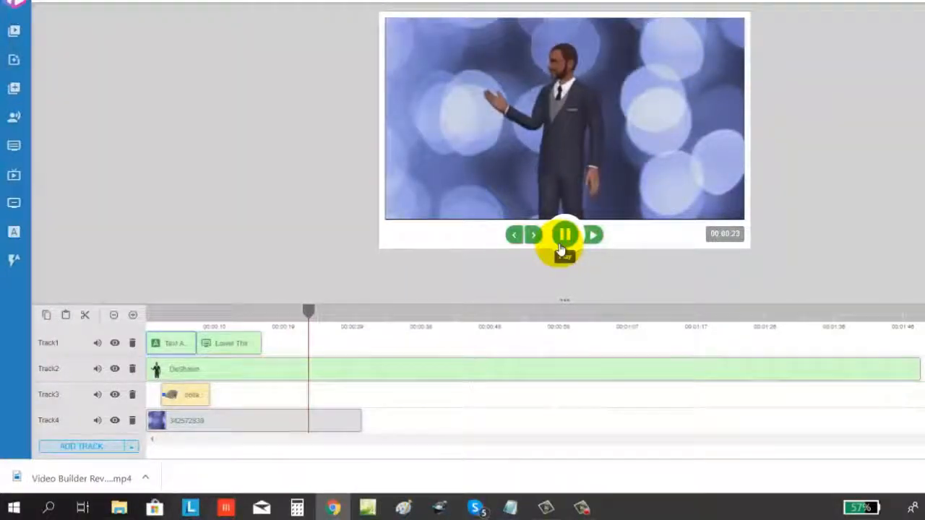
click(561, 248)
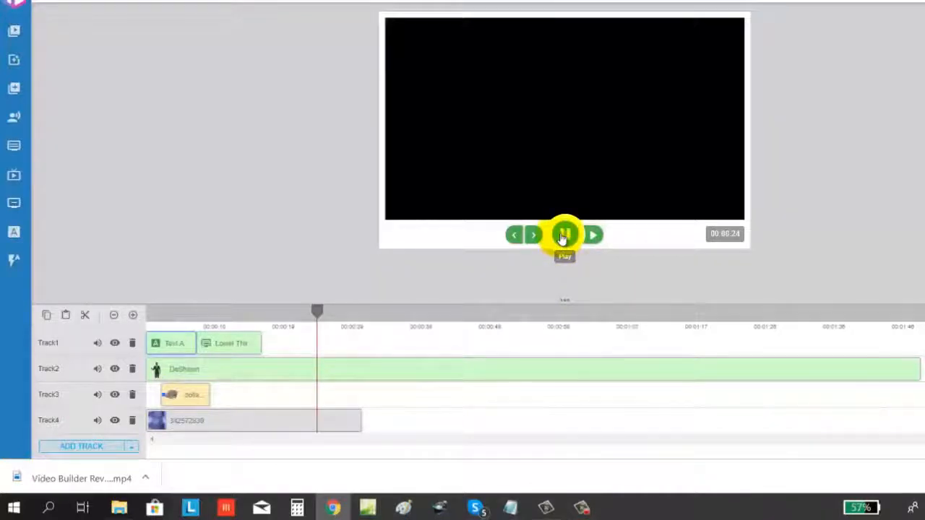
Upload the e-mail-marketing image and place it on Track1 right after the lower third, at about 16 seconds
drag(277, 313, 266, 317)
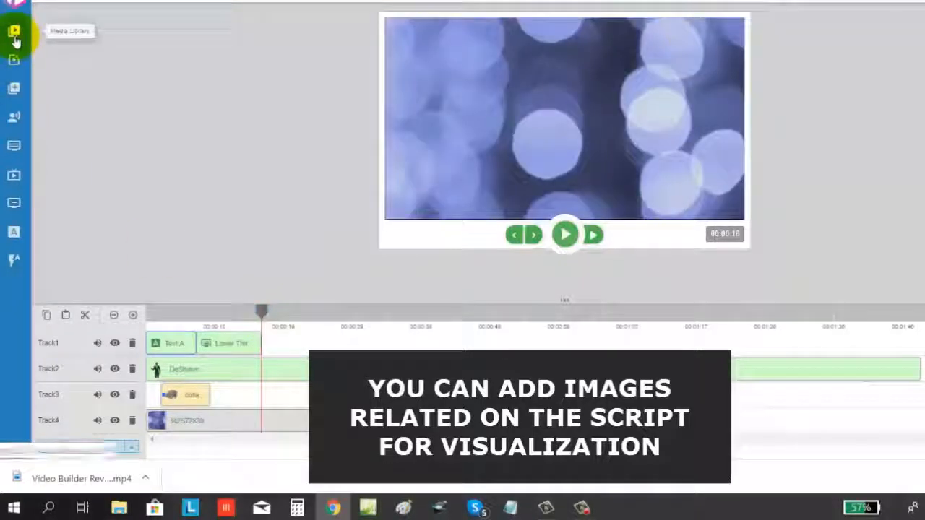
click(12, 32)
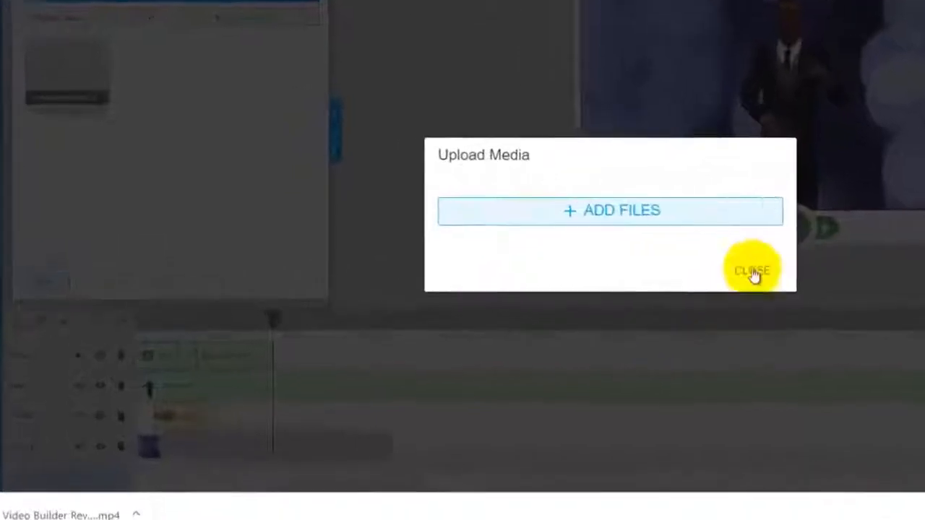
click(583, 304)
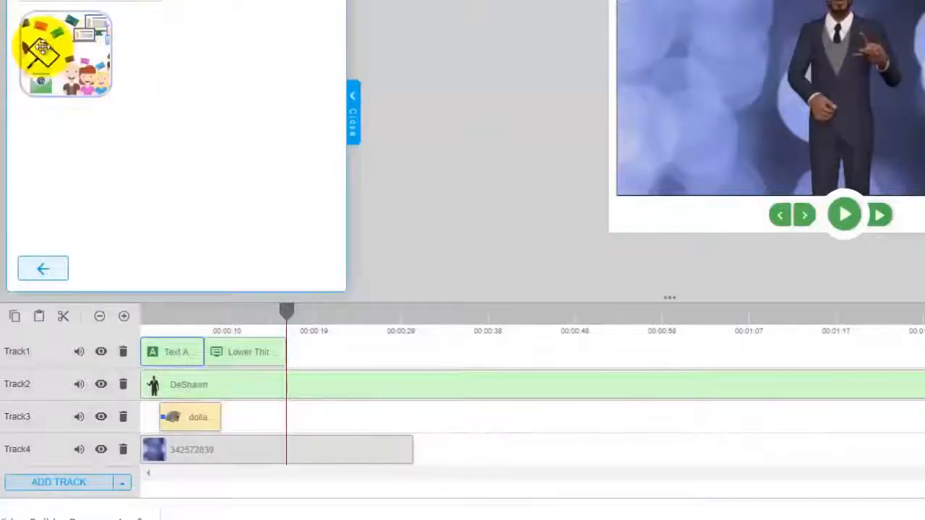
drag(41, 41, 340, 356)
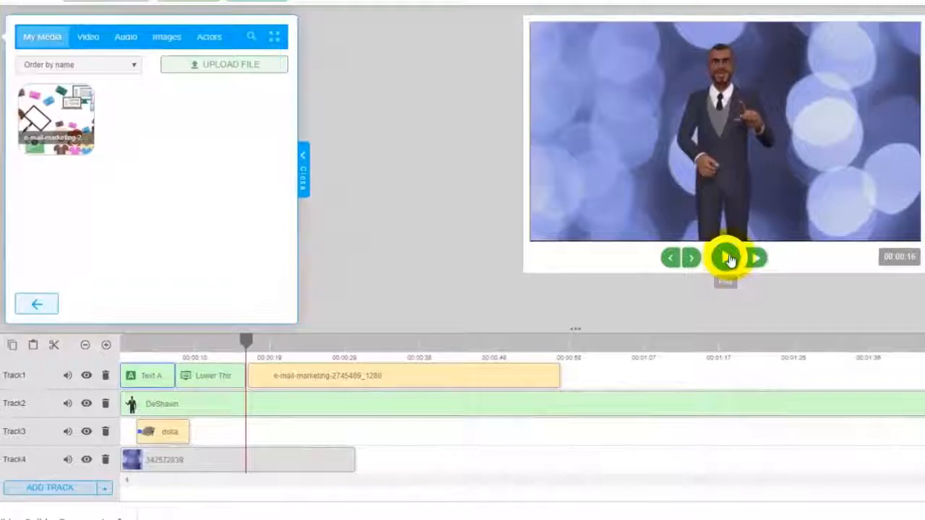
Preview the section with the e-mail-marketing image, from about 16 to 21 seconds
click(845, 214)
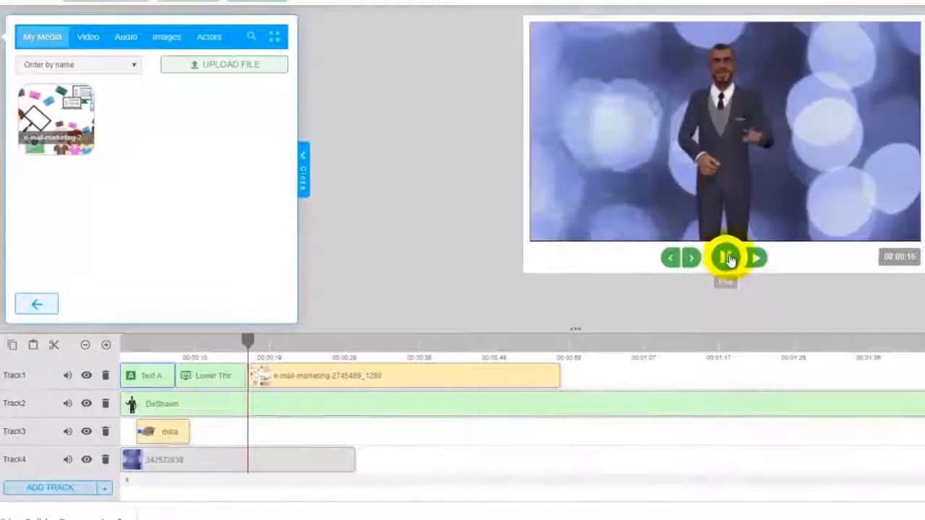
click(726, 258)
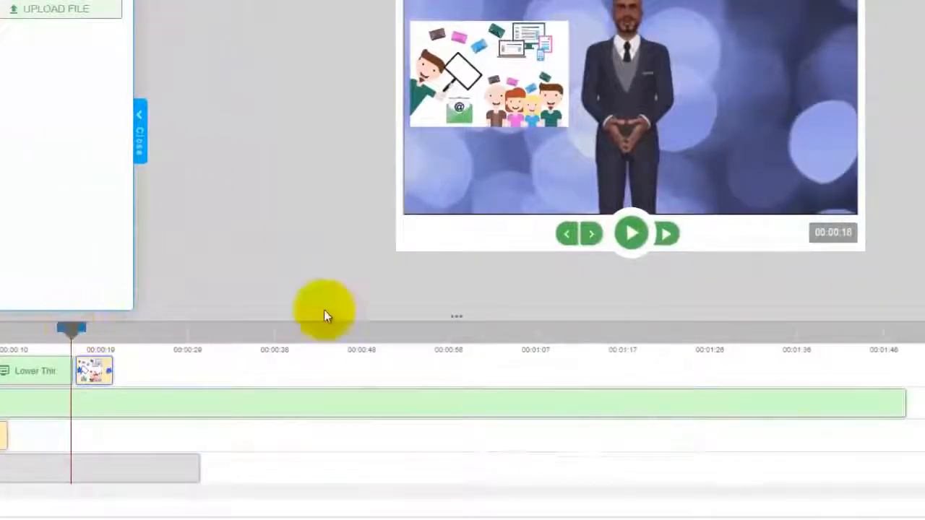
click(629, 233)
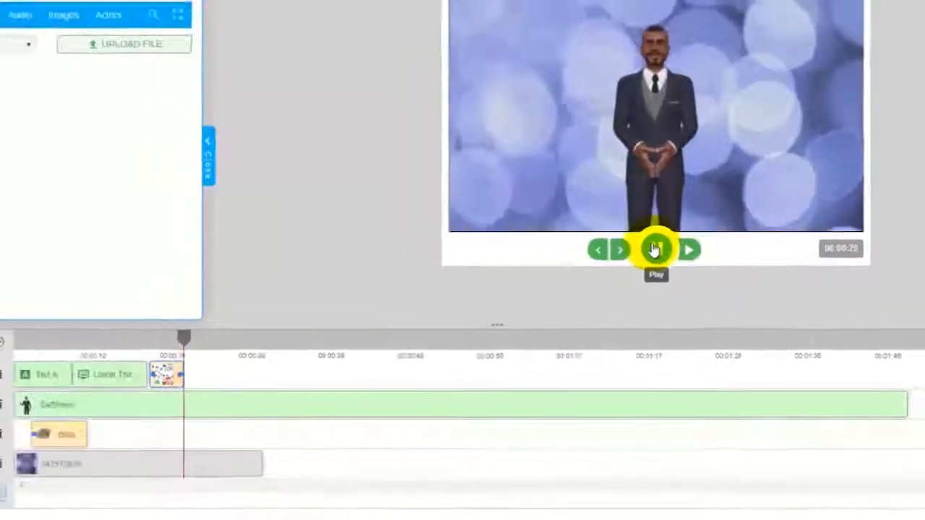
click(655, 250)
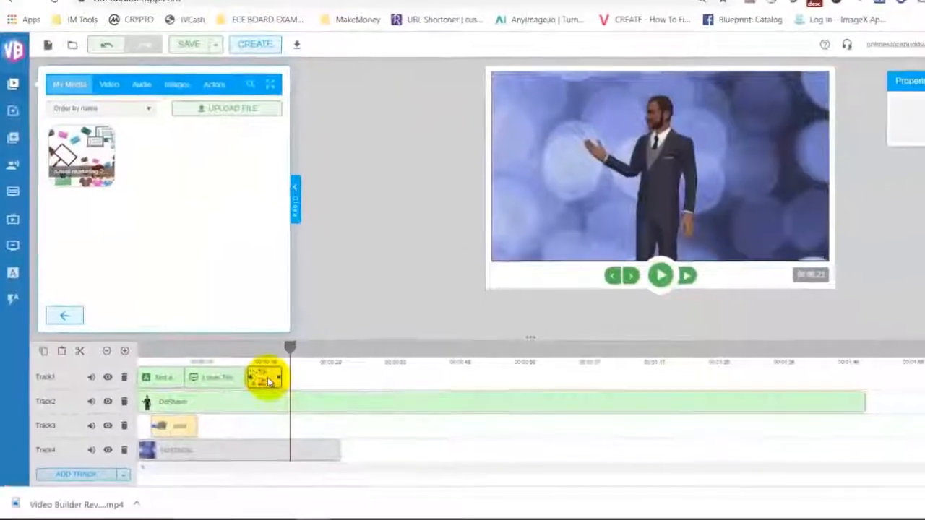
Add the NEWB 1 image from the REVIEW VIDEOS media folder to Track3 at about 30 seconds
click(206, 108)
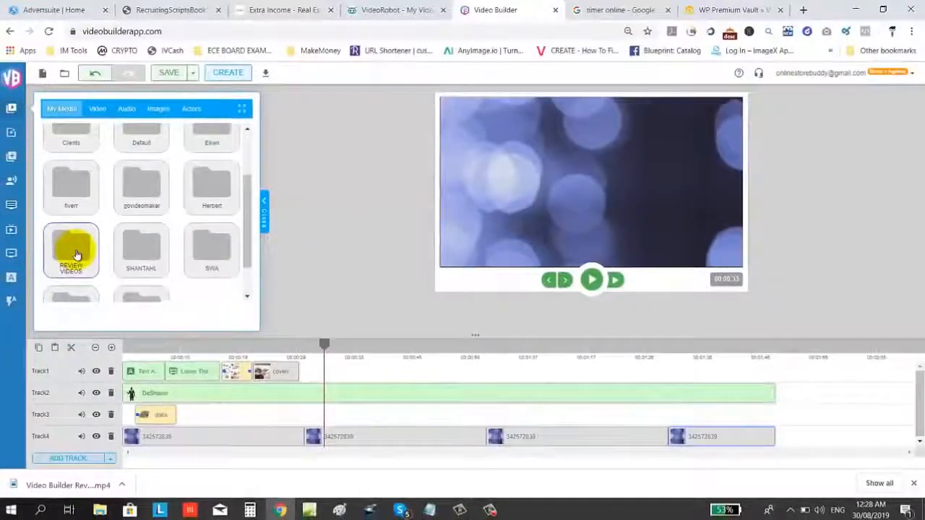
click(75, 253)
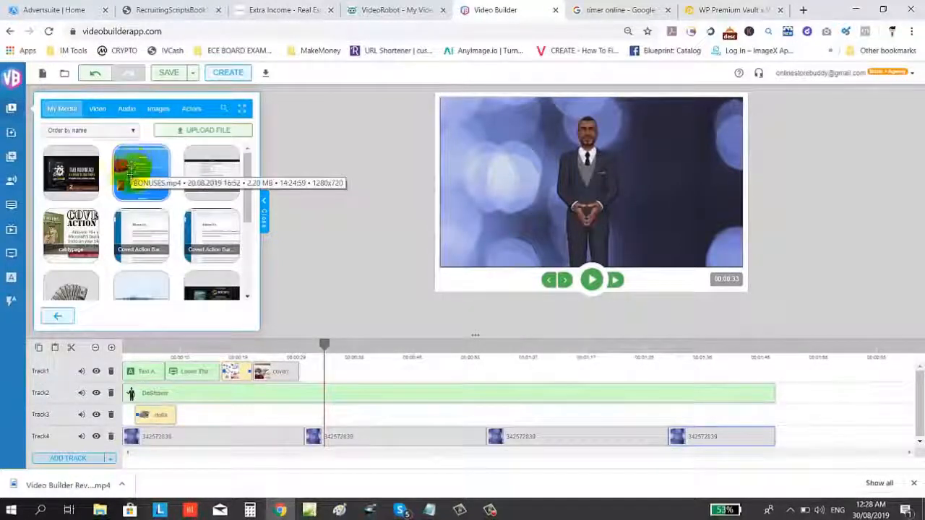
scroll(131, 181, down, 5)
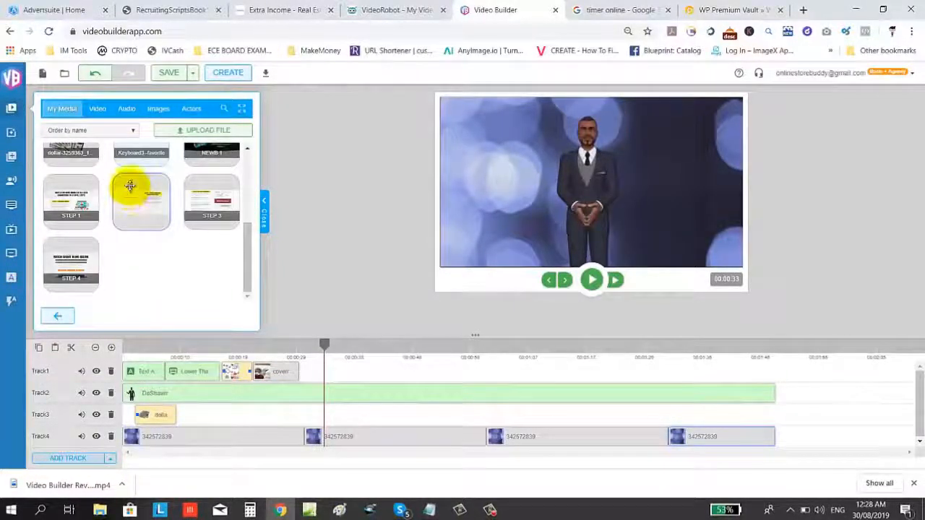
scroll(130, 187, up, 2)
drag(207, 210, 325, 421)
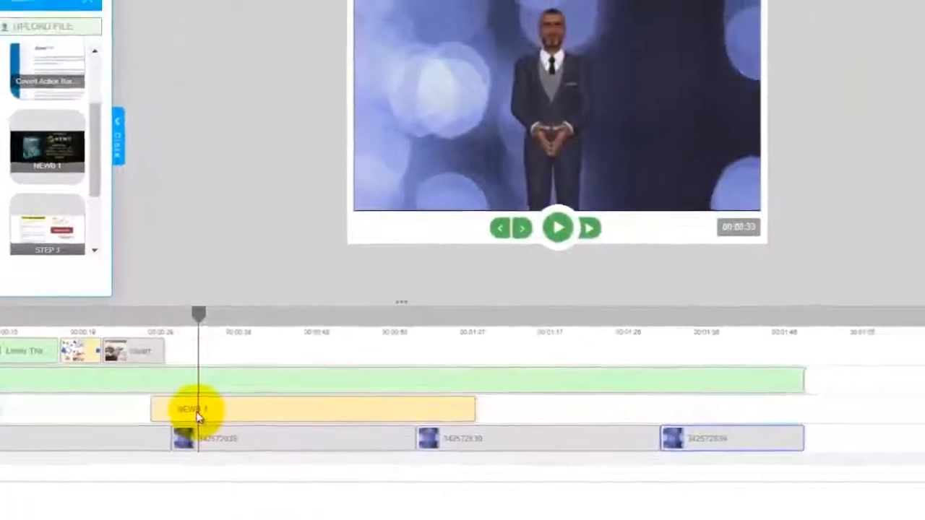
Play the section around the start of the NEWB 1 image to check its timing against the avatar's speech
click(615, 197)
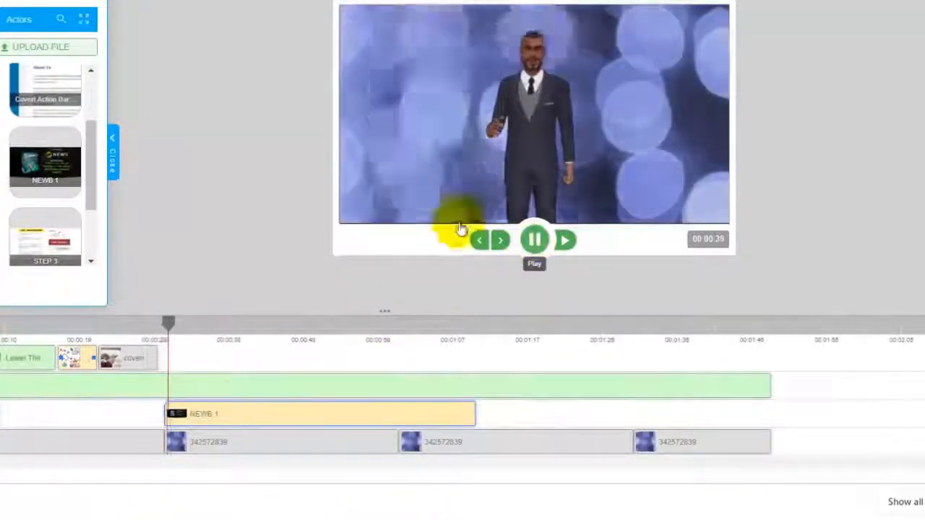
click(535, 240)
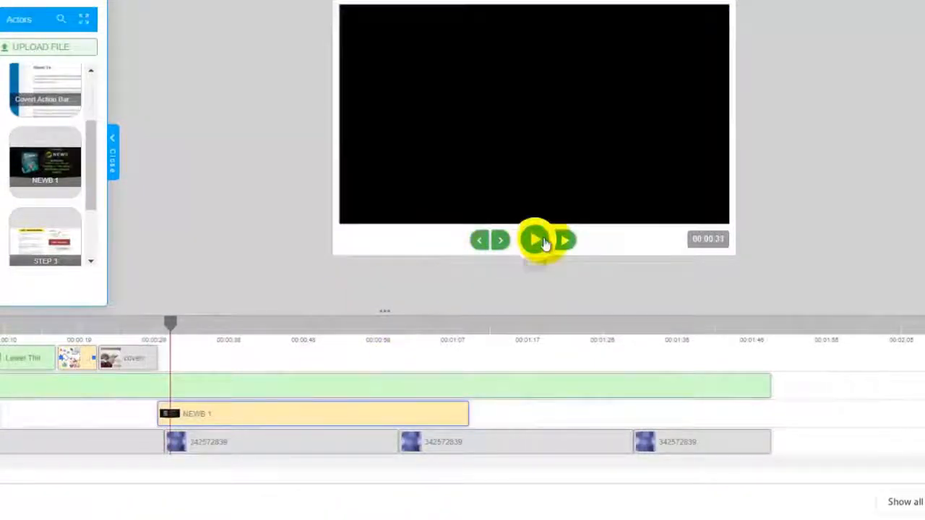
click(538, 242)
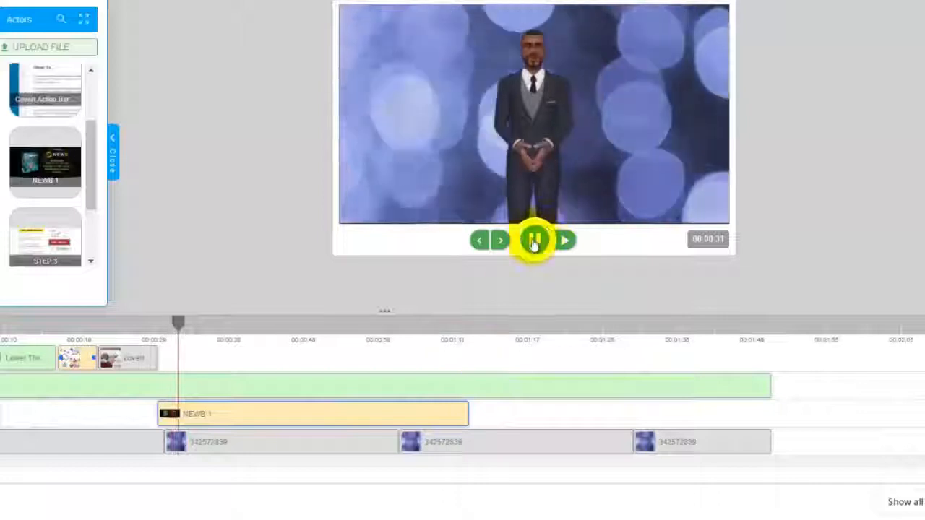
click(535, 242)
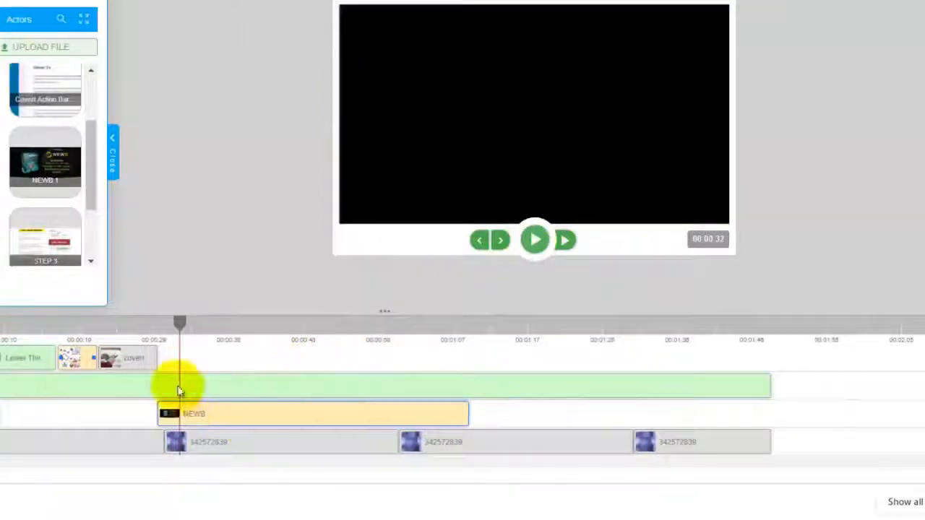
Give the NEWB 1 image on Track3 a Fade transition in and preview that section
right_click(221, 416)
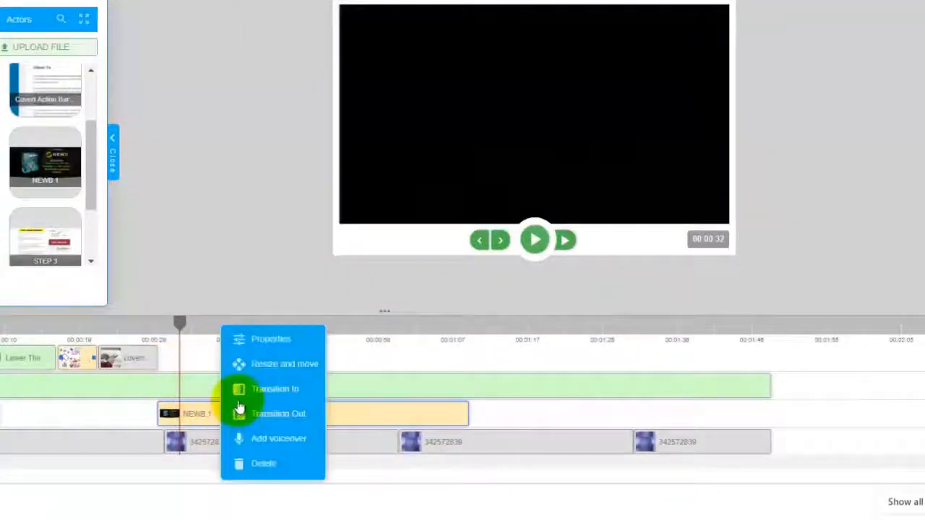
click(250, 390)
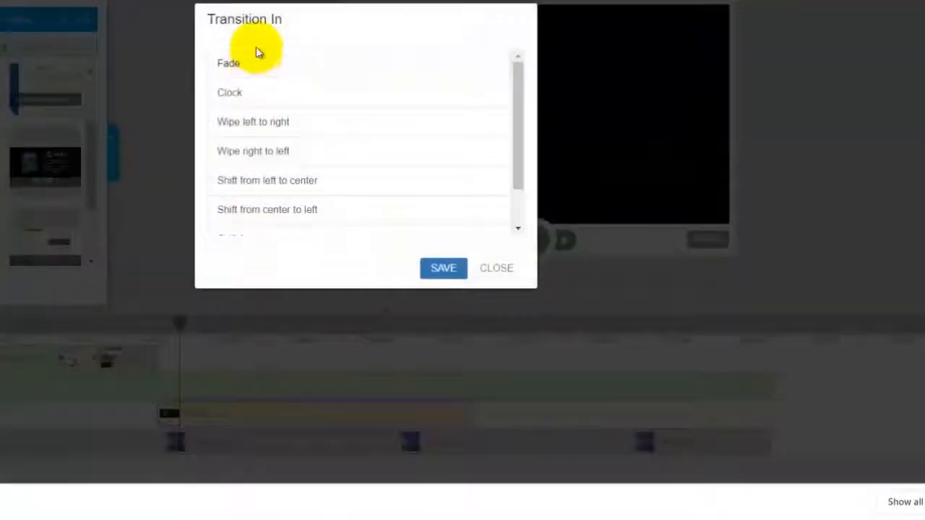
click(269, 68)
click(427, 282)
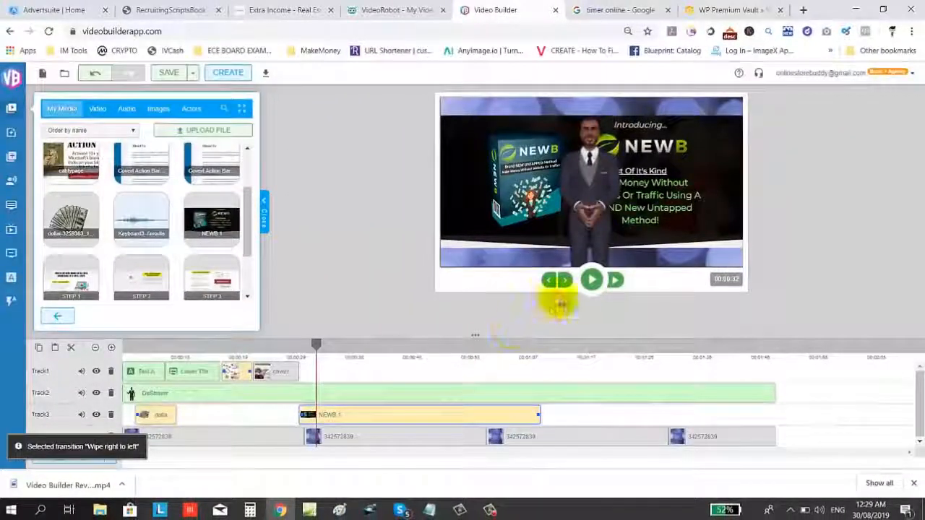
click(589, 281)
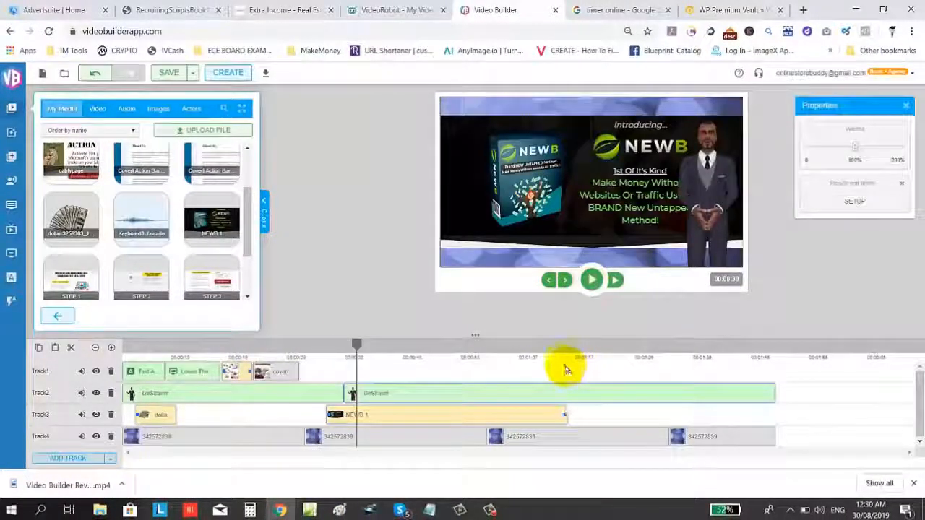
click(591, 282)
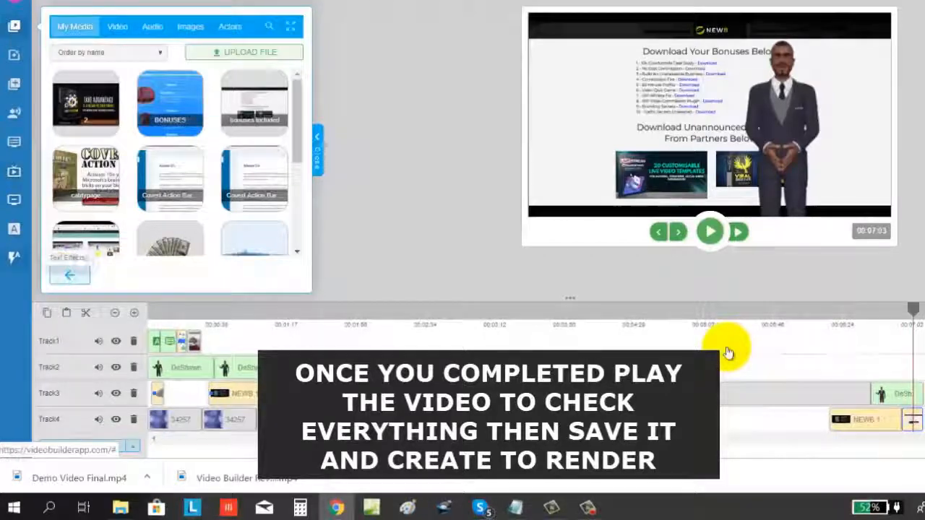
Open the text effects for the closing section of the video
click(15, 258)
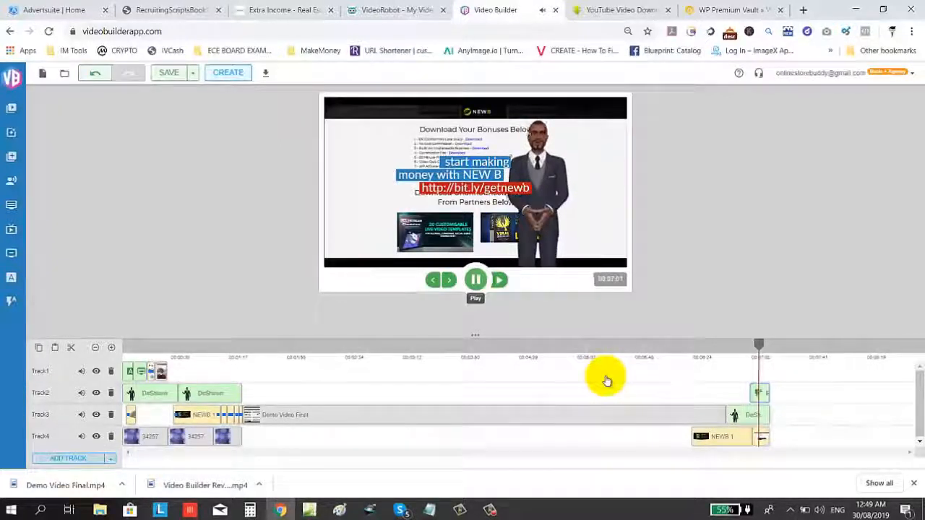
Save the project as "Earn $100- $500 Sales Commission" and copy that name for reuse
key(ctrl+s)
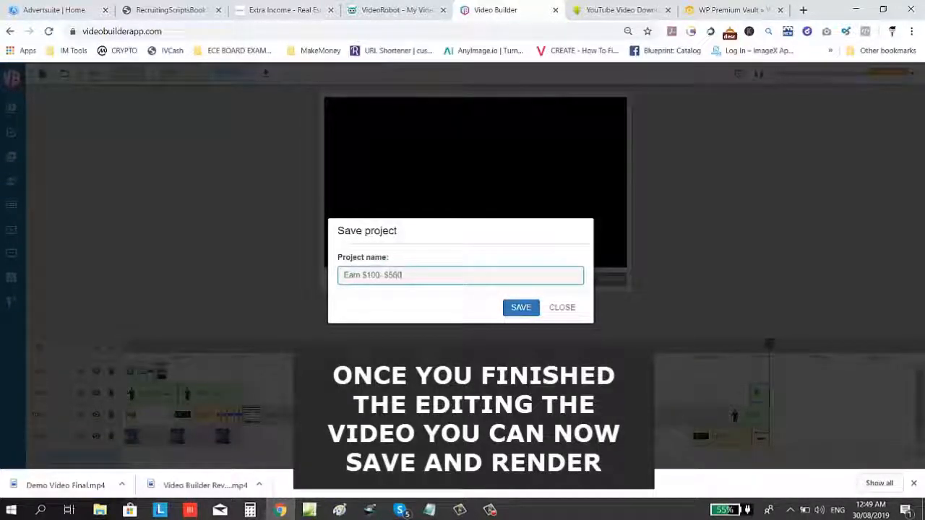
text(Earn $100- $500 Sales)
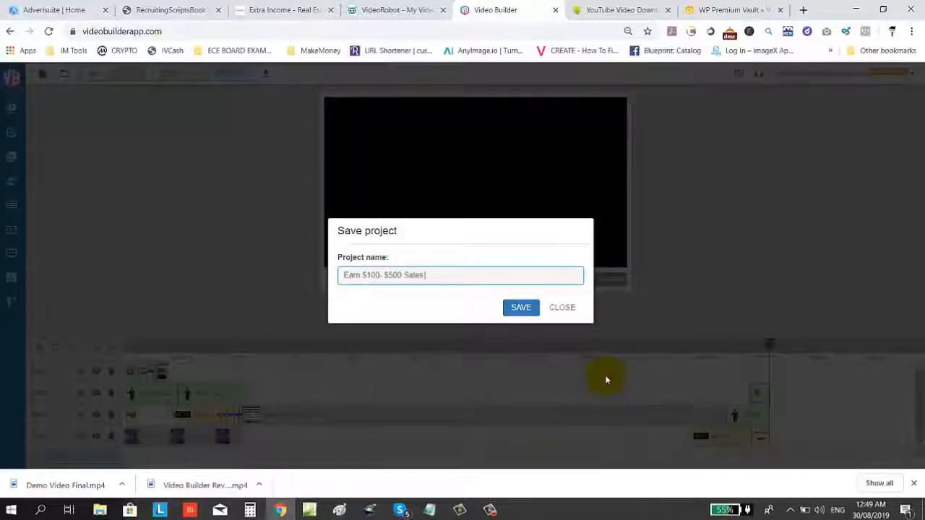
text( Commission)
key(ctrl+a)
key(ctrl+c)
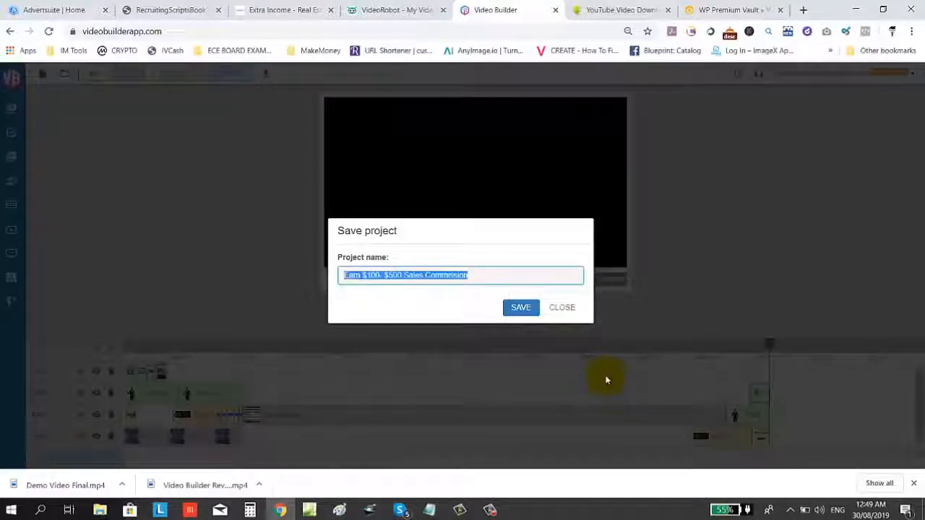
key(Return)
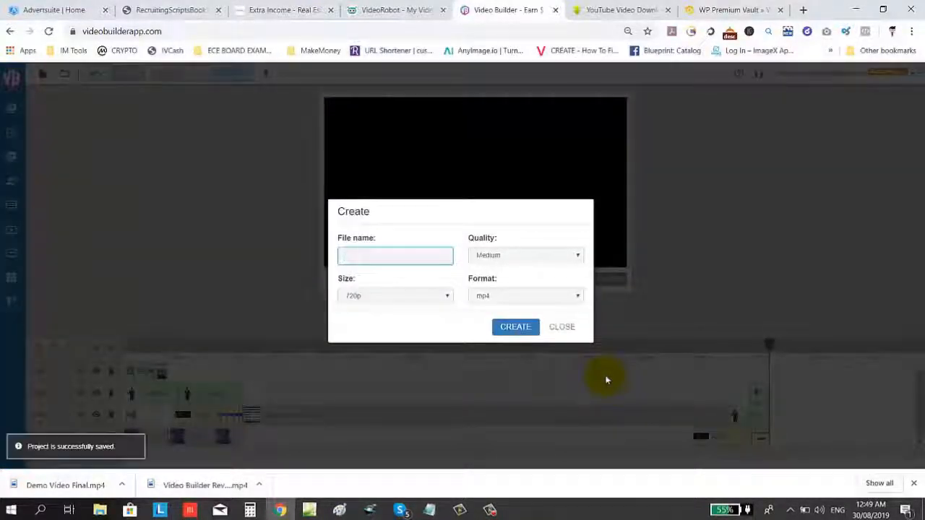
Render the movie in High quality as a 720p mp4 file named "Earn $100- $500 Sales Commission"
click(525, 255)
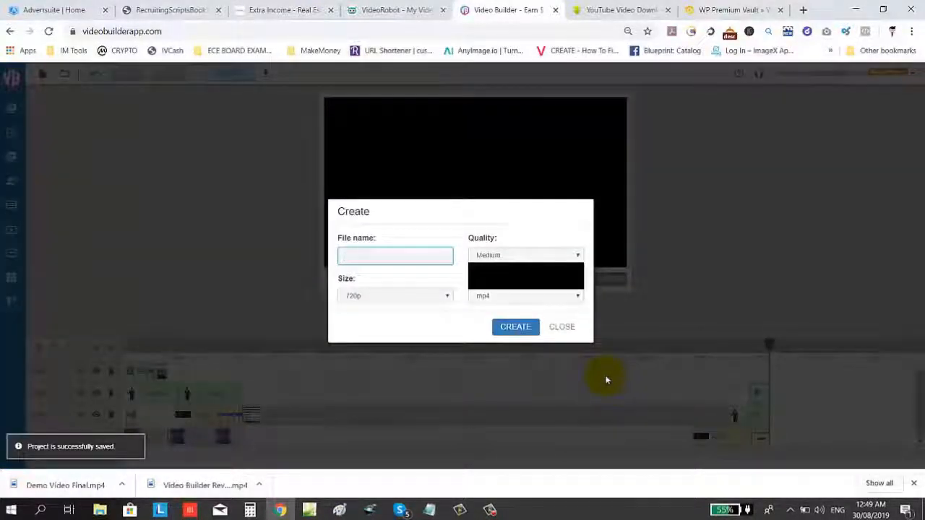
click(486, 285)
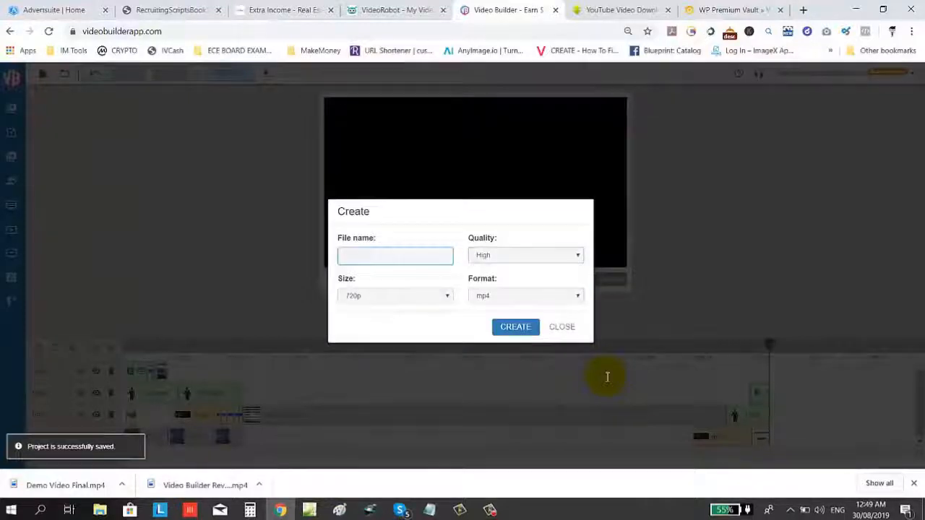
key(ctrl+v)
key(Return)
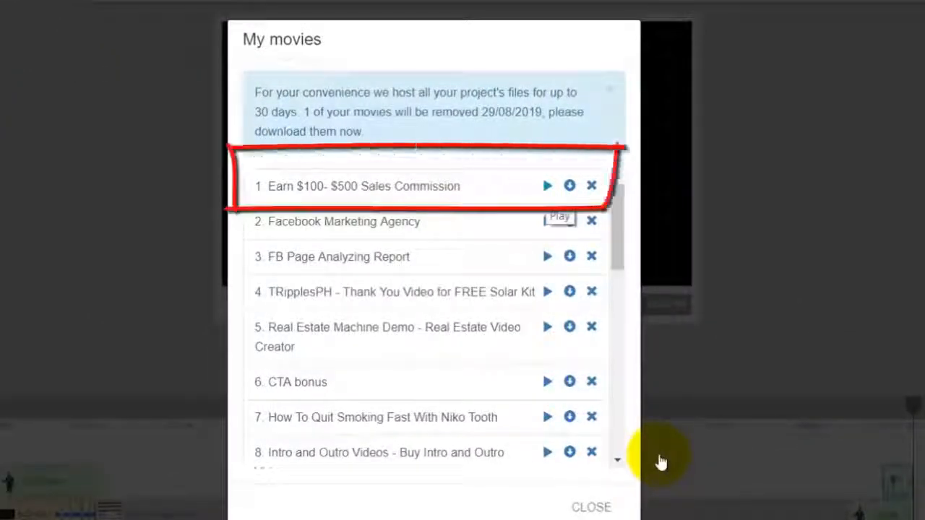
Play the rendered movie "Earn $100- $500 Sales Commission" from the list of finished movies
click(548, 186)
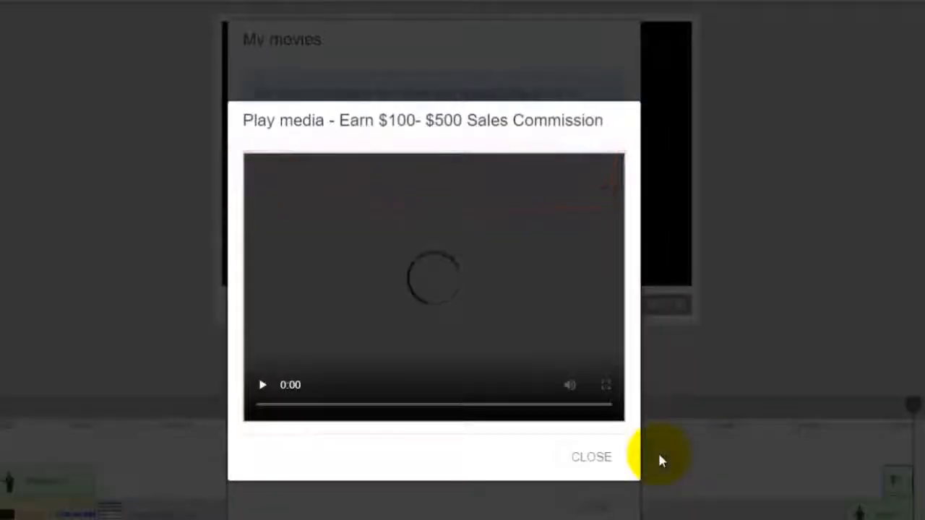